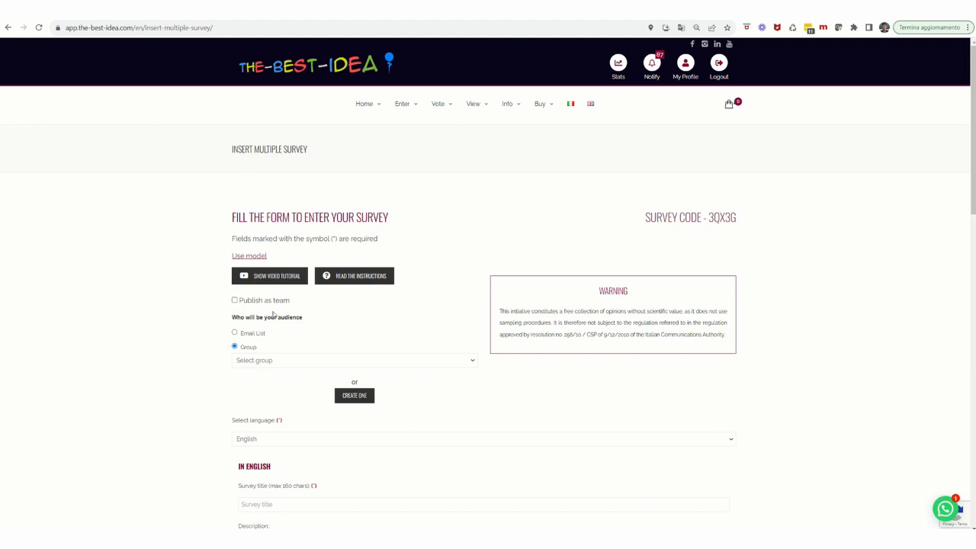
{"action": "left_click", "coordinate": [234, 301]}
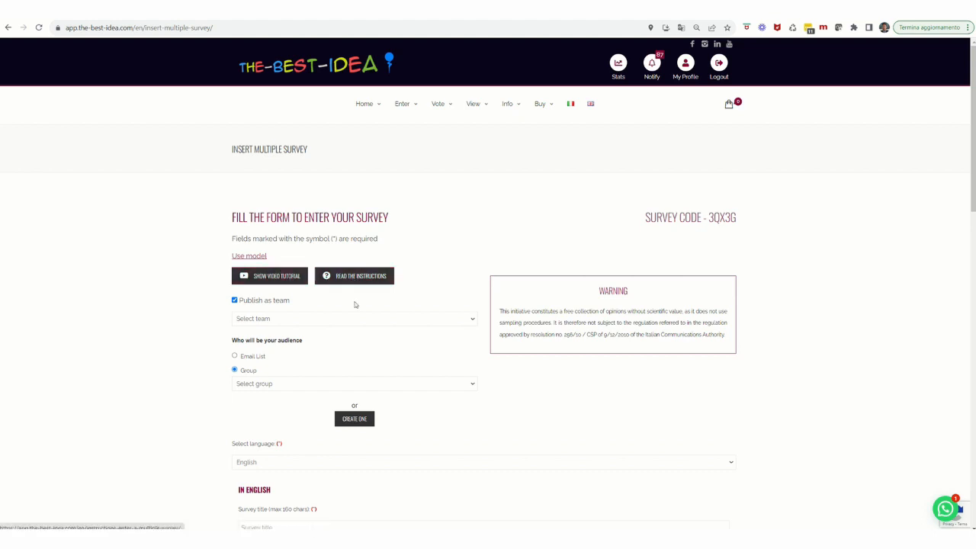
{"action": "left_click", "coordinate": [432, 319]}
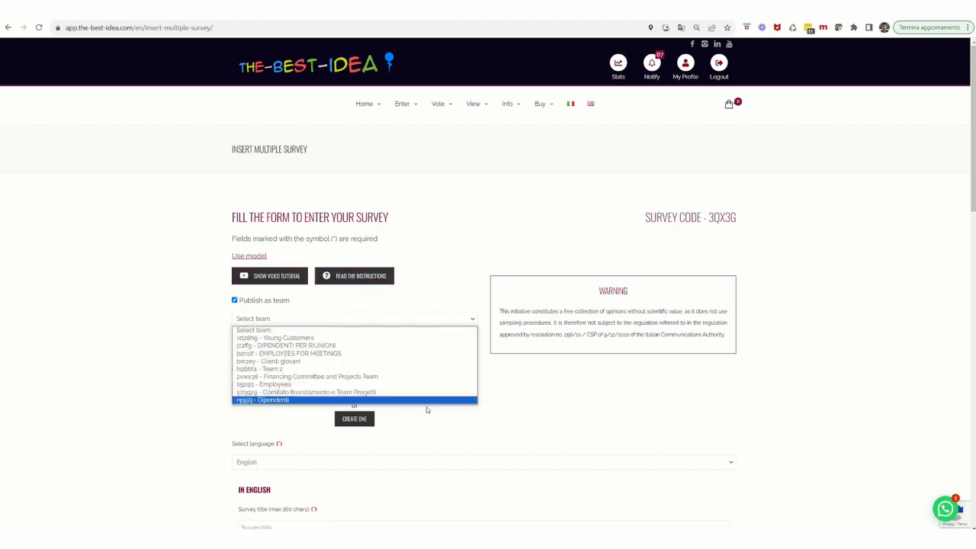
{"action": "left_click", "coordinate": [379, 330]}
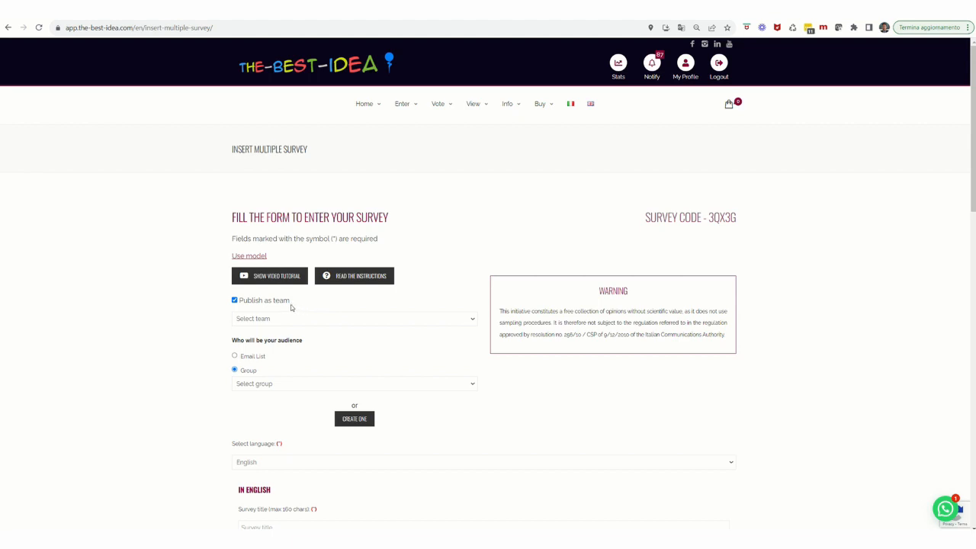
{"action": "left_click", "coordinate": [235, 301]}
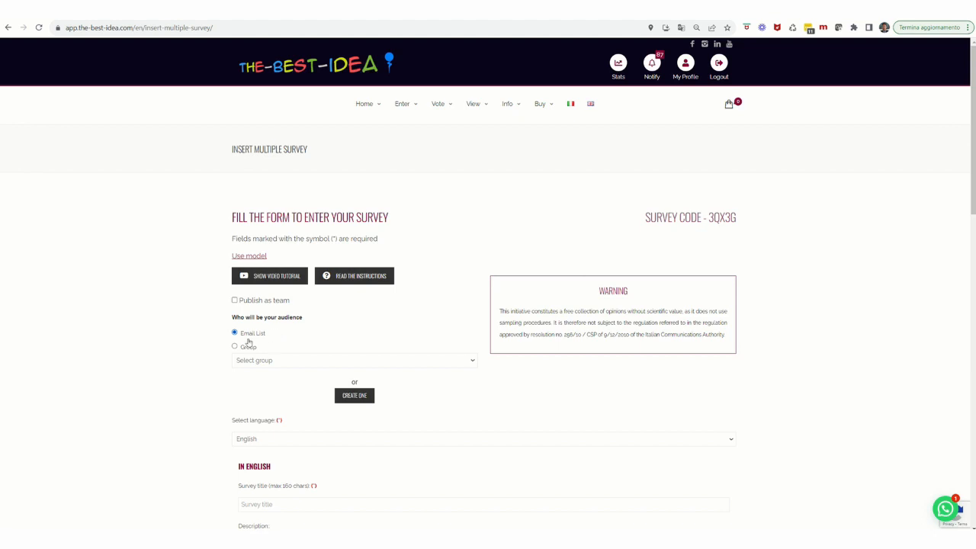
- Set the survey's audience to a group and choose the Employees group
{"action": "left_click", "coordinate": [236, 348]}
{"action": "left_click", "coordinate": [429, 367]}
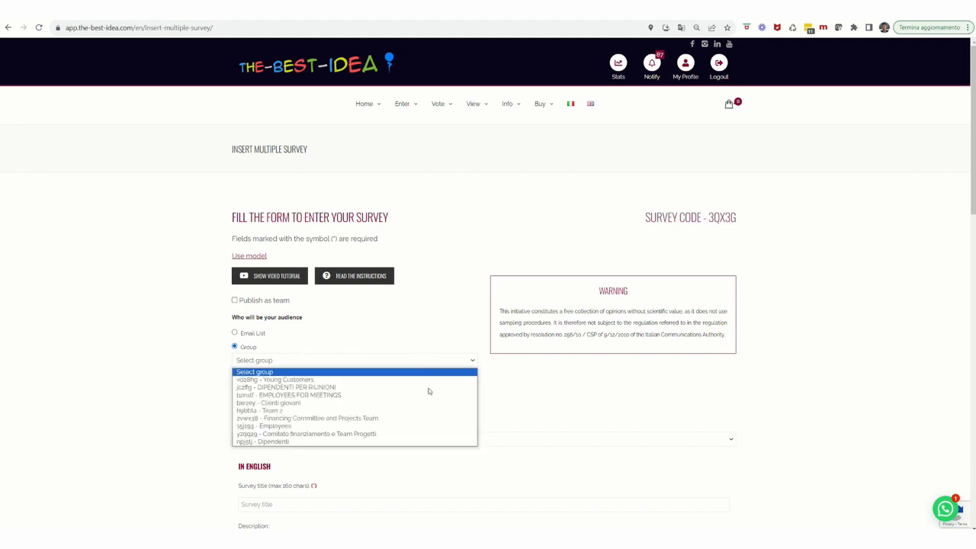
{"action": "left_click", "coordinate": [417, 426]}
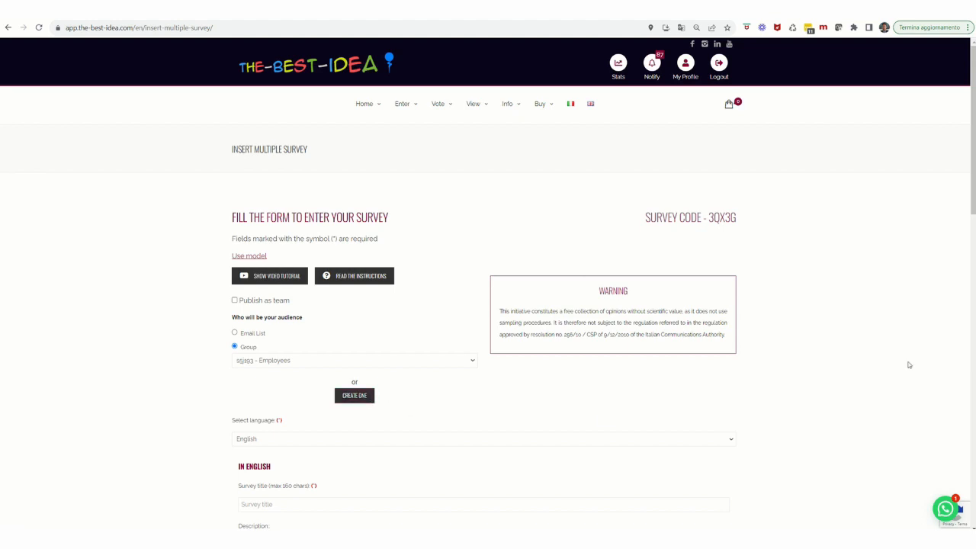
- Enter "Multiple Survey tutorial" as the English survey title
{"action": "scroll", "coordinate": [971, 187], "scroll_direction": "down", "scroll_amount": 4}
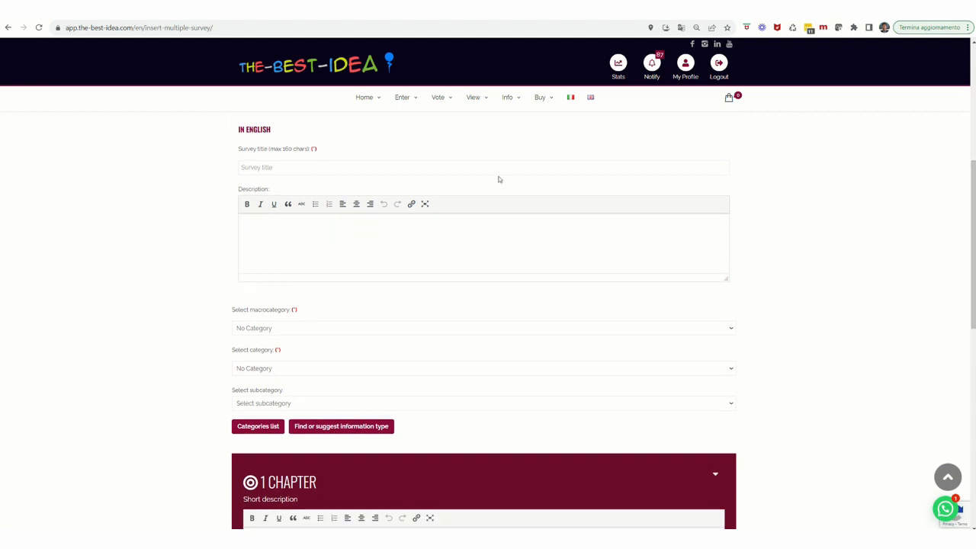
{"action": "left_click", "coordinate": [255, 168]}
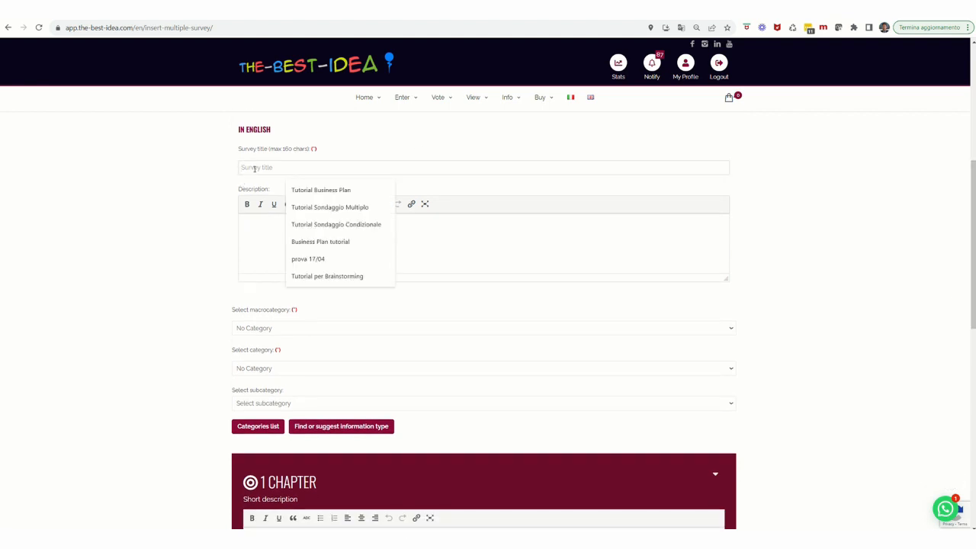
{"action": "type", "text": "Mul"}
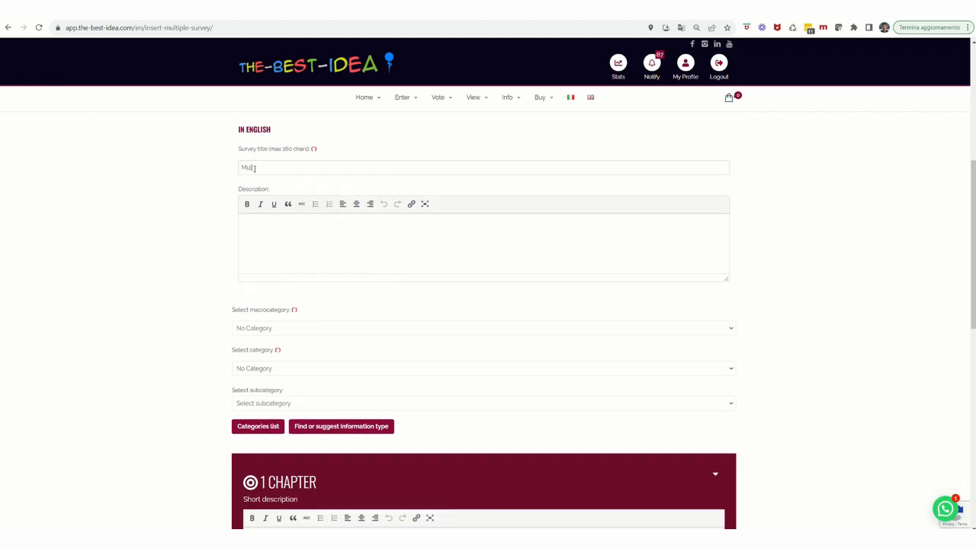
{"action": "type", "text": "tiple Survey tutorial"}
- Enter "dsfghdh" as the survey description and choose No Category as the macrocategory
{"action": "left_click", "coordinate": [279, 232]}
{"action": "type", "text": "dsfghdh"}
{"action": "left_click", "coordinate": [275, 331]}
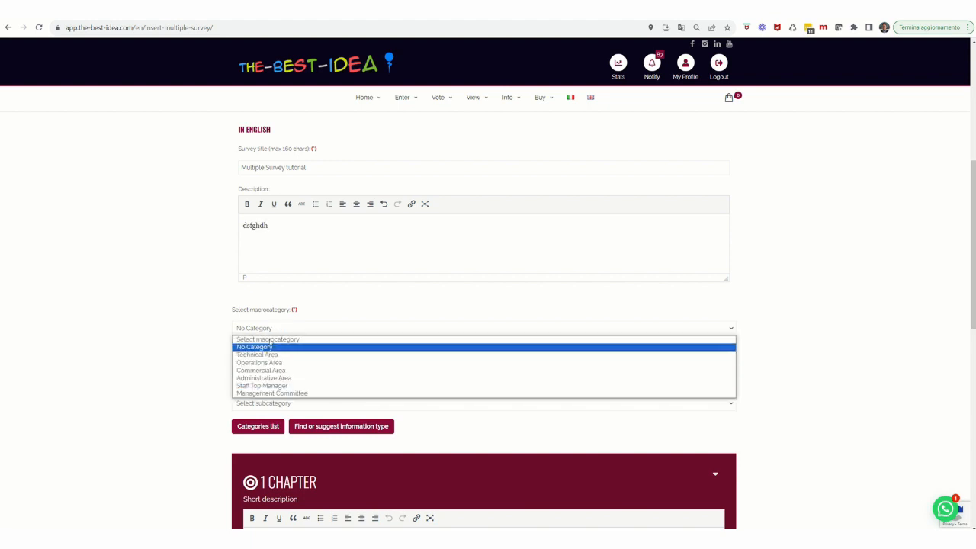
{"action": "left_click", "coordinate": [270, 347]}
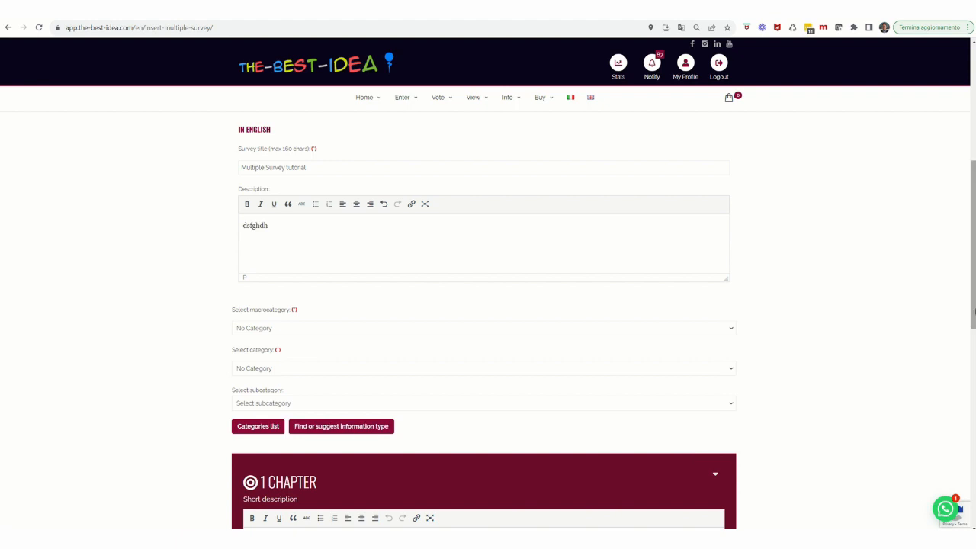
- Enter "wrthtbgfnbdb" as the first chapter's short description and add a question to that chapter
{"action": "left_click_drag", "start_coordinate": [974, 311], "coordinate": [974, 406]}
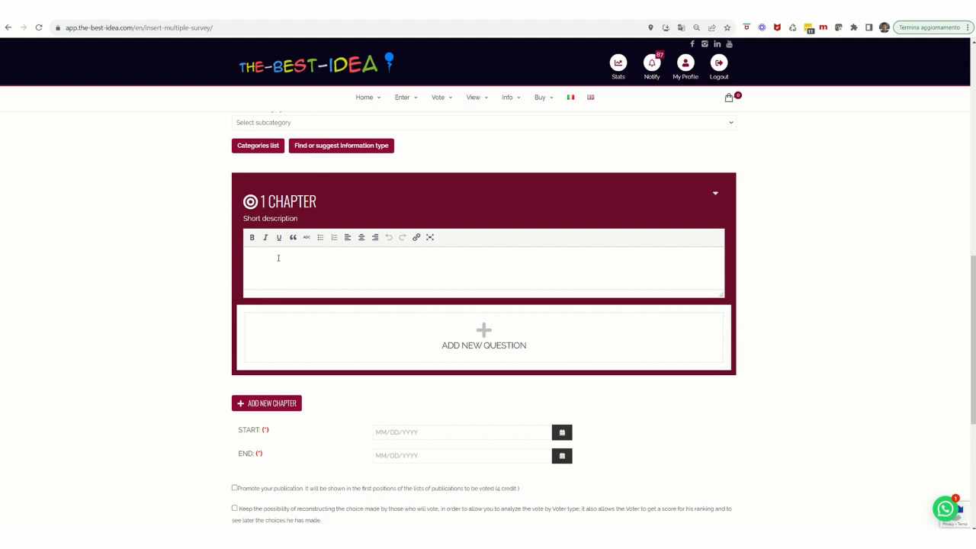
{"action": "type", "text": "wrthtbgfnbdb"}
{"action": "left_click", "coordinate": [496, 347]}
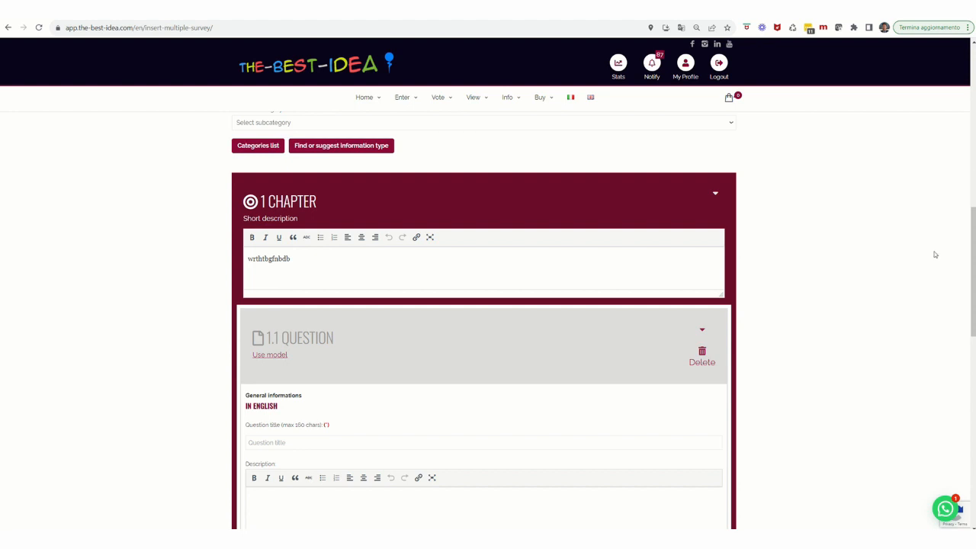
- Title question 1.1 "first" and give it the description "edthgjdnhgf"
{"action": "scroll", "coordinate": [719, 322], "scroll_direction": "down", "scroll_amount": 2}
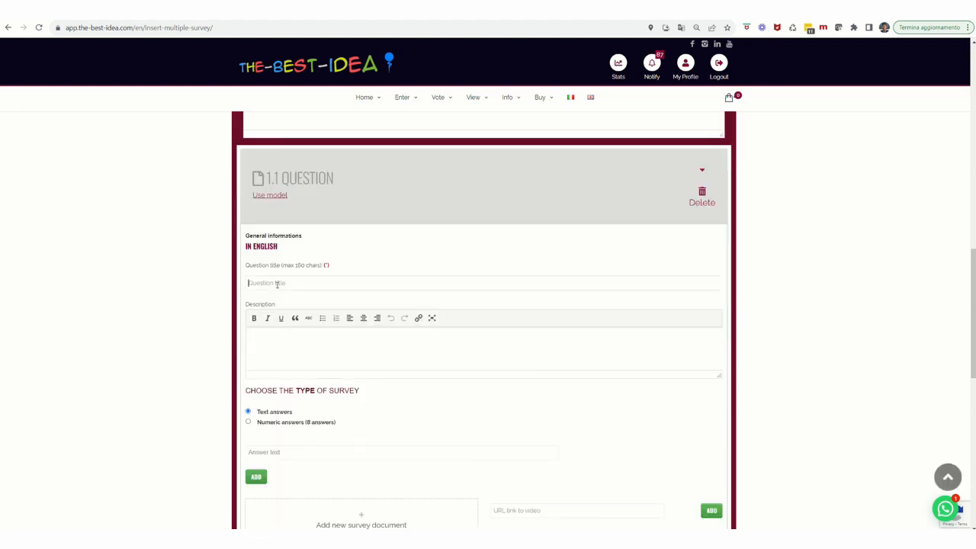
{"action": "left_click", "coordinate": [277, 284]}
{"action": "type", "text": "first"}
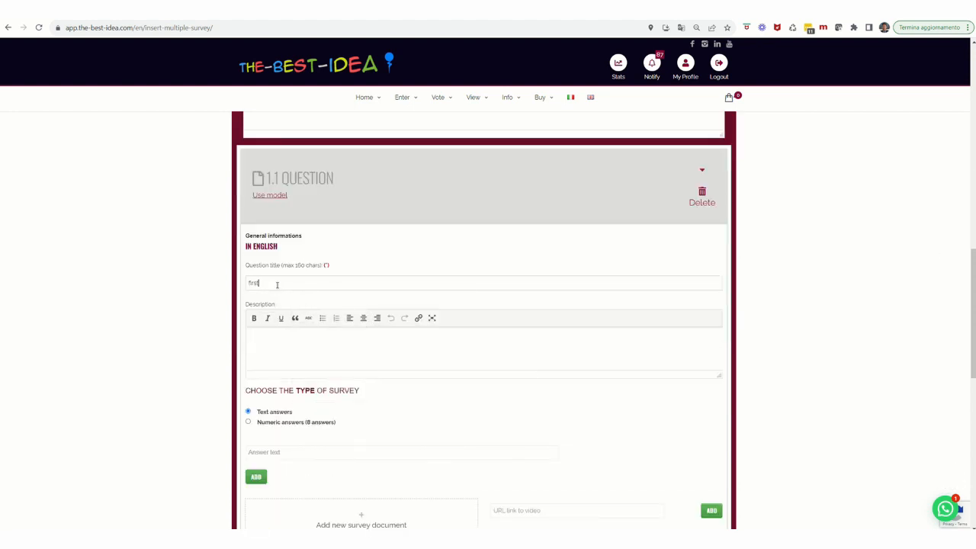
{"action": "left_click", "coordinate": [296, 358]}
{"action": "type", "text": "edthgjdnhgf"}
{"action": "left_click", "coordinate": [248, 423]}
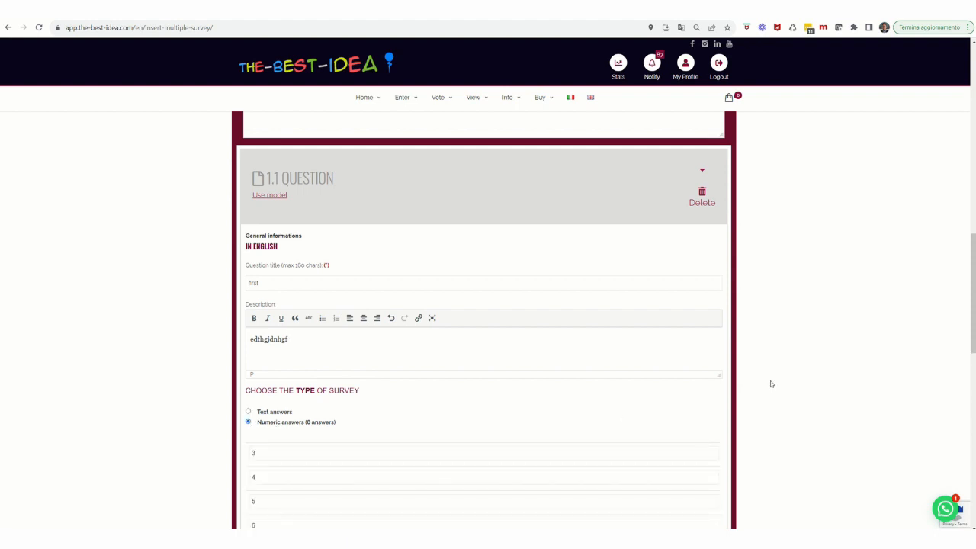
{"action": "scroll", "coordinate": [763, 385], "scroll_direction": "down", "scroll_amount": 2}
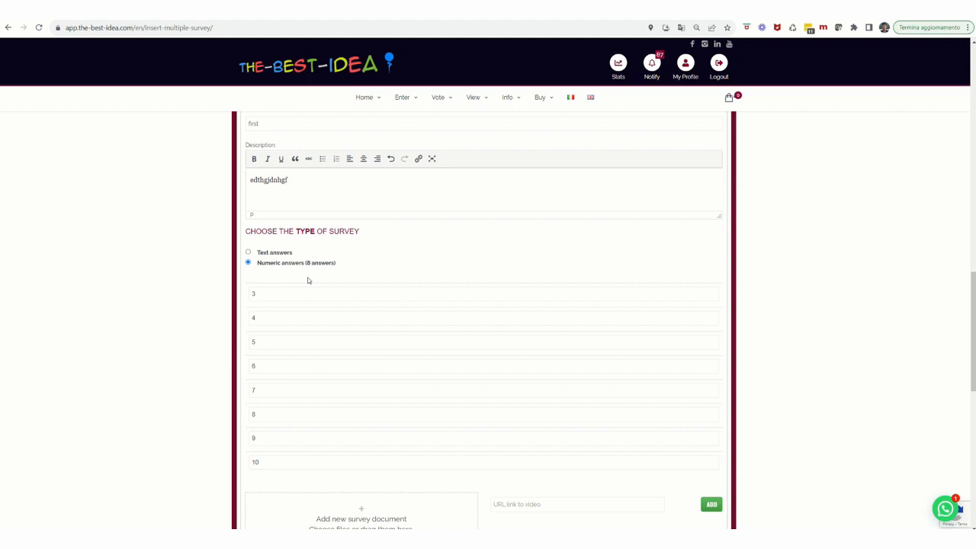
{"action": "left_click", "coordinate": [248, 252]}
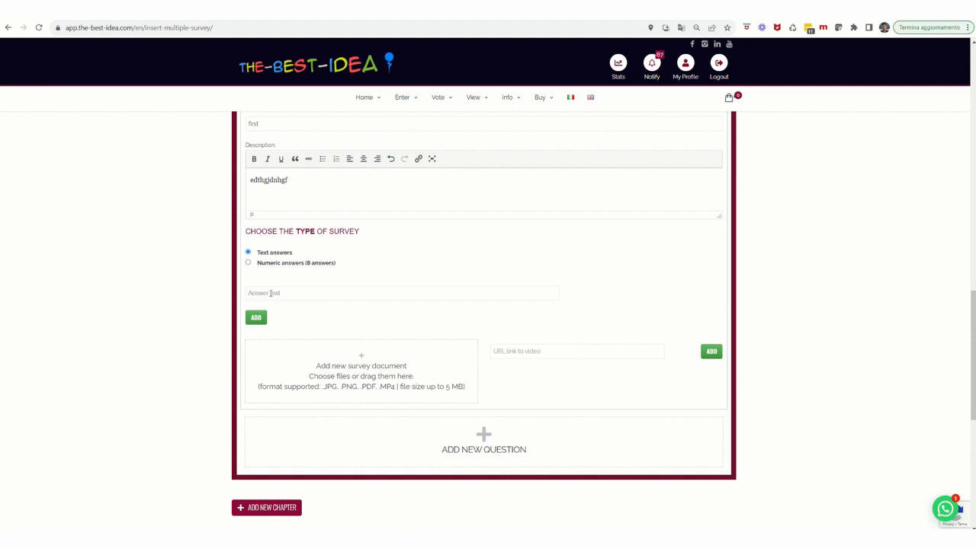
- Give question 1.1 three text answers: "ghjhgf", "iu6tuikuyk" and "53567437"
{"action": "left_click", "coordinate": [271, 293]}
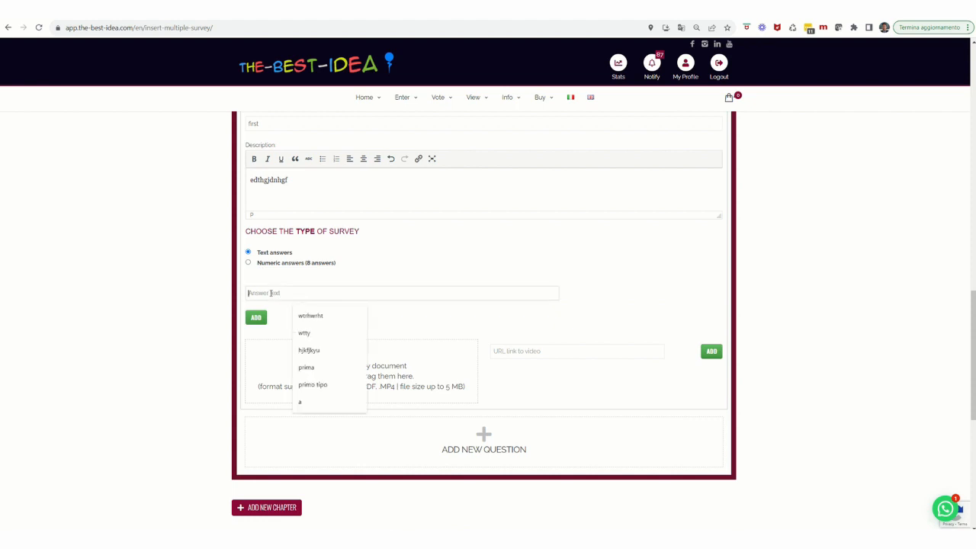
{"action": "type", "text": "ghjhgf"}
{"action": "left_click", "coordinate": [259, 318]}
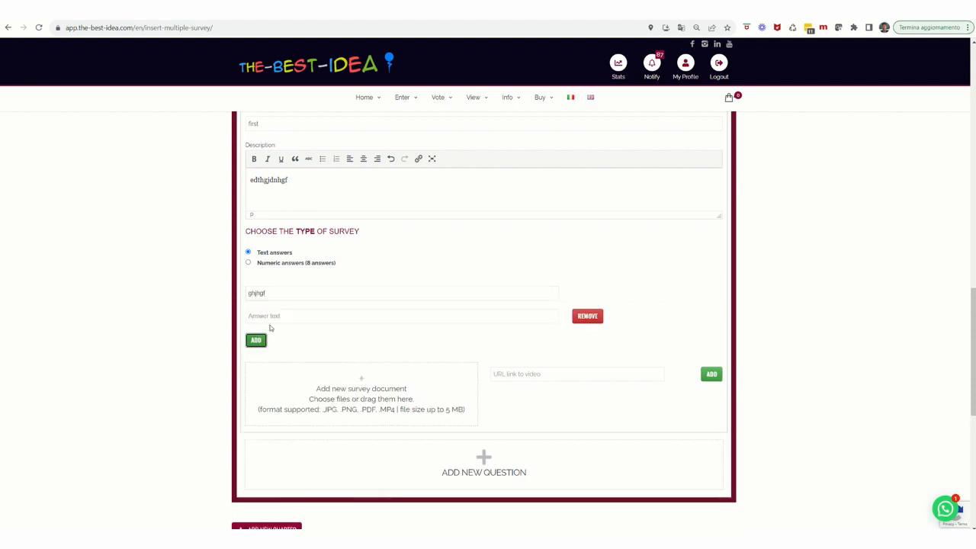
{"action": "left_click", "coordinate": [272, 317]}
{"action": "type", "text": "iu8iuikuyk"}
{"action": "left_click", "coordinate": [259, 342]}
{"action": "left_click", "coordinate": [280, 339]}
{"action": "type", "text": "5356"}
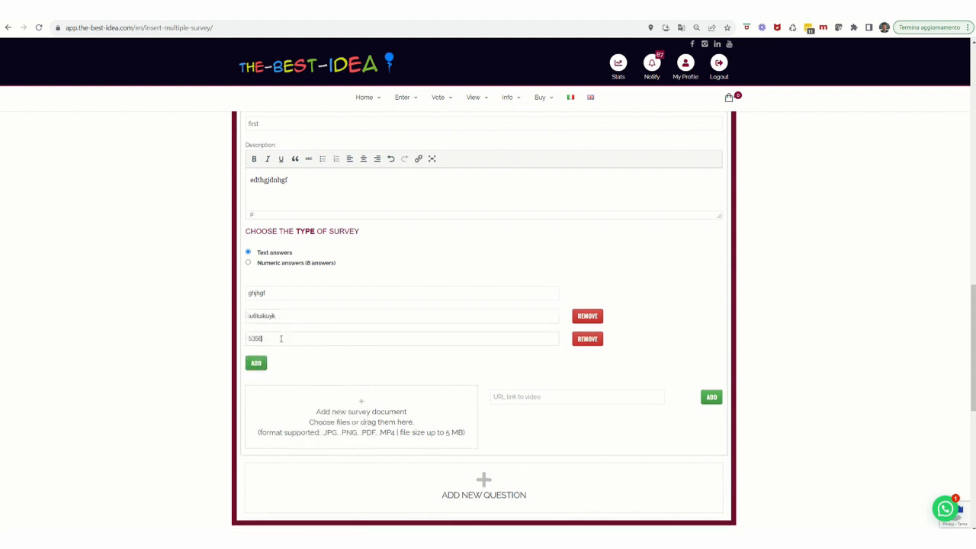
{"action": "type", "text": "7437"}
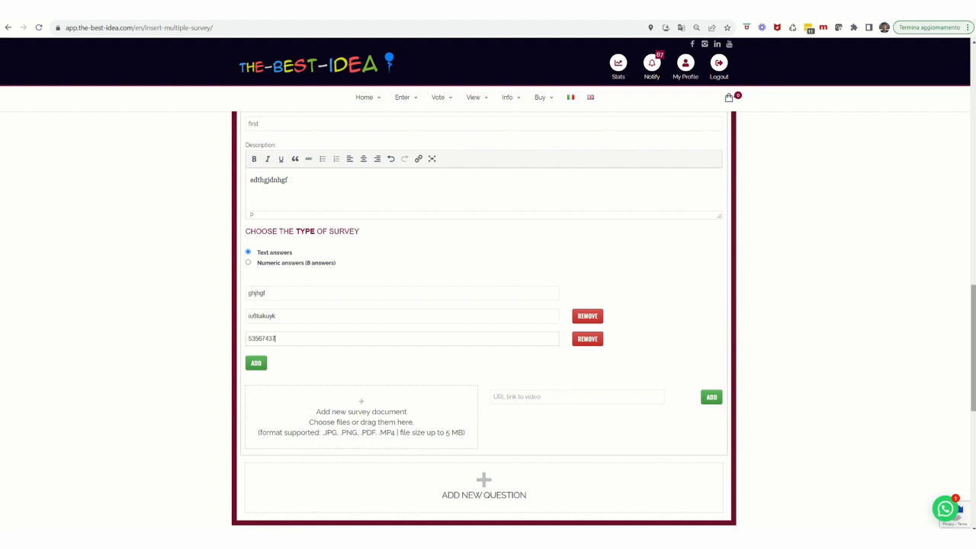
- Add a second question to the chapter titled "second", with the description "sadfgsg" and numeric answers
{"action": "scroll", "coordinate": [910, 457], "scroll_direction": "down", "scroll_amount": 4}
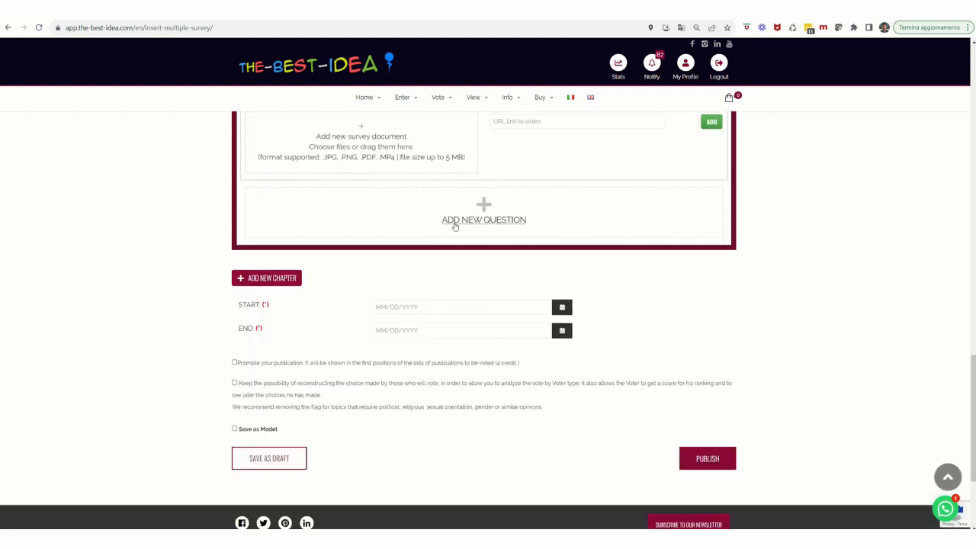
{"action": "left_click", "coordinate": [478, 223]}
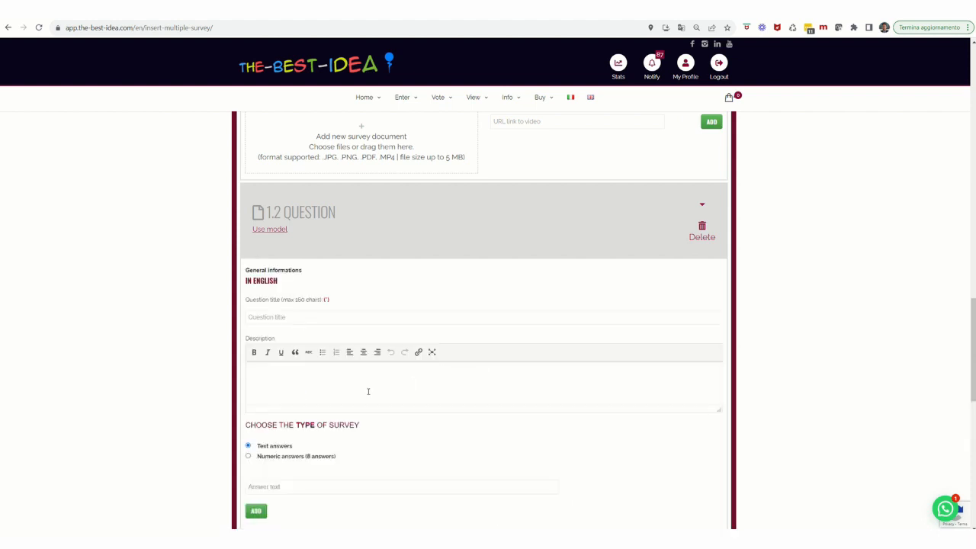
{"action": "left_click", "coordinate": [268, 316]}
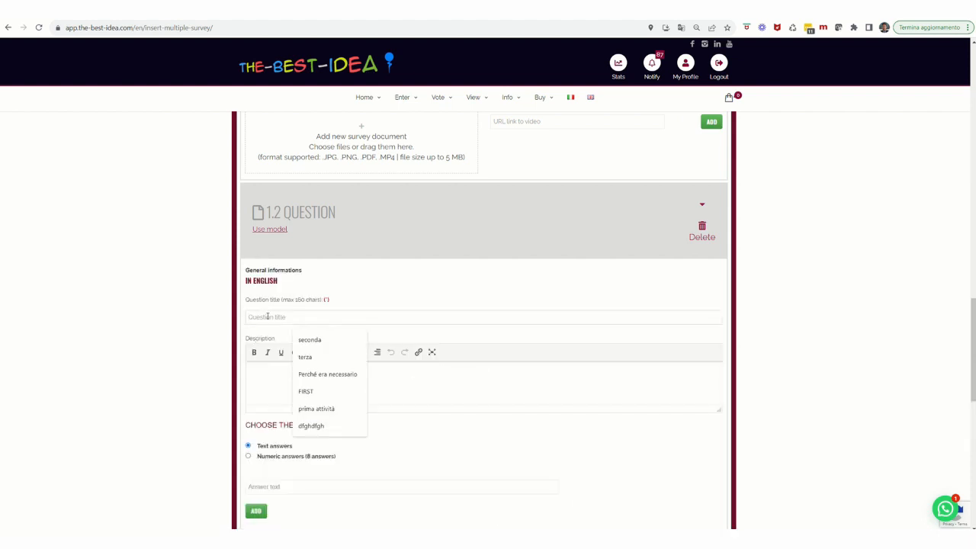
{"action": "type", "text": "second"}
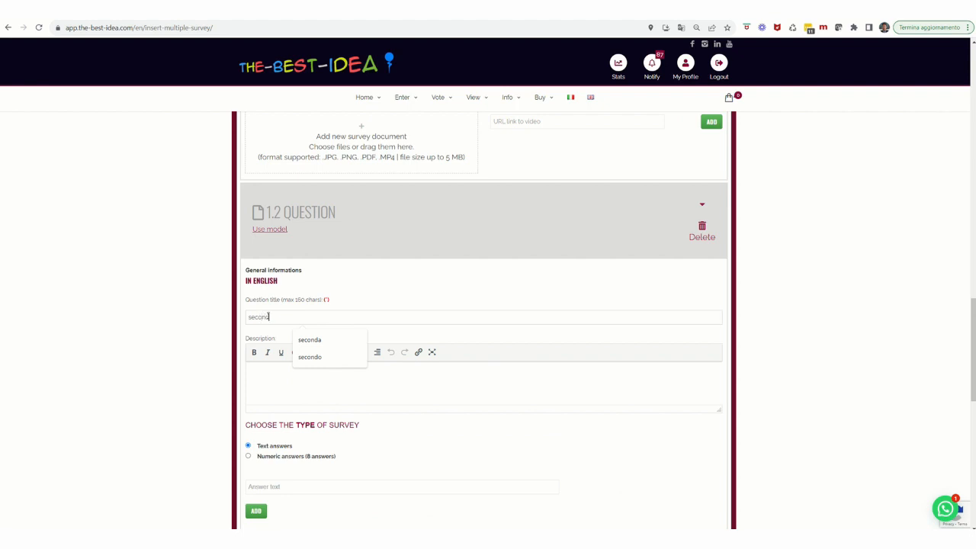
{"action": "left_click", "coordinate": [263, 381]}
{"action": "type", "text": "sadfgsg"}
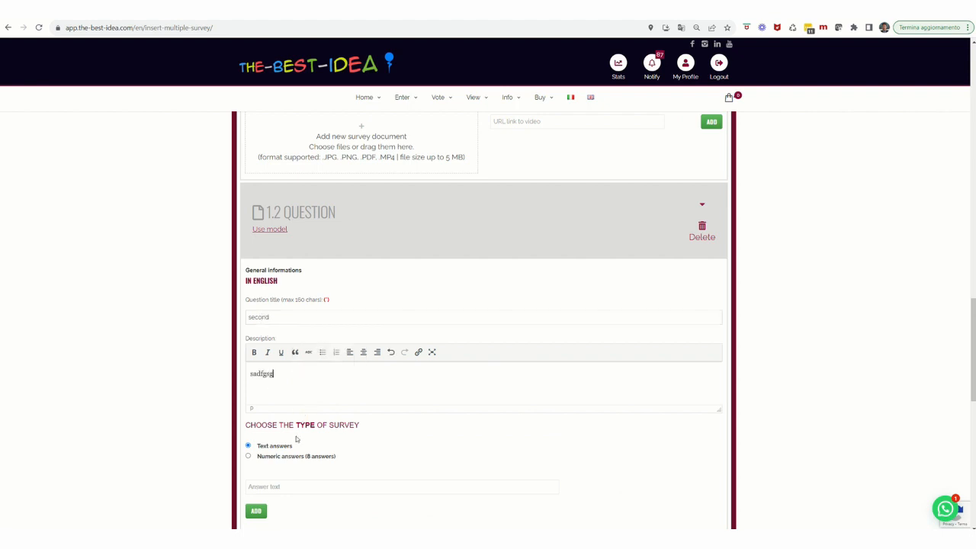
{"action": "left_click", "coordinate": [248, 457]}
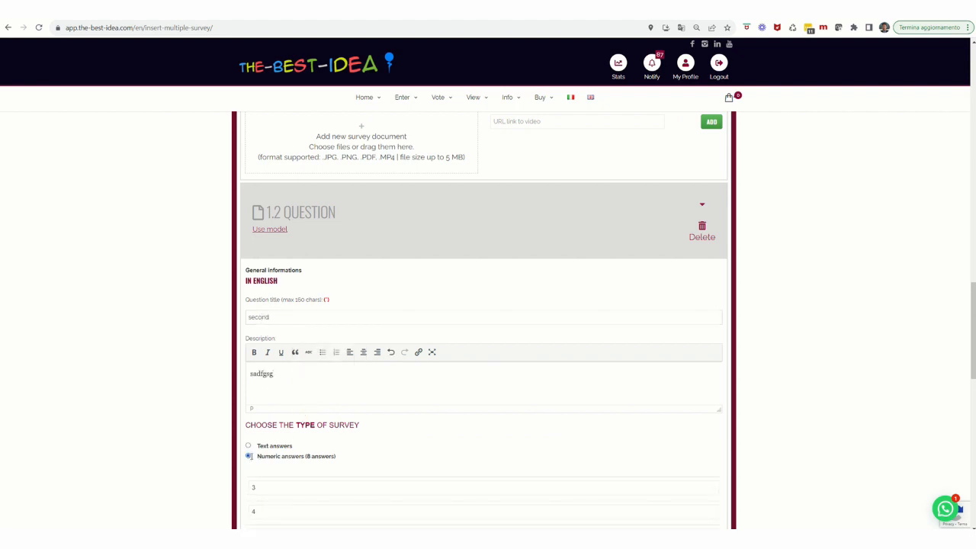
{"action": "scroll", "coordinate": [328, 431], "scroll_direction": "down", "scroll_amount": 6}
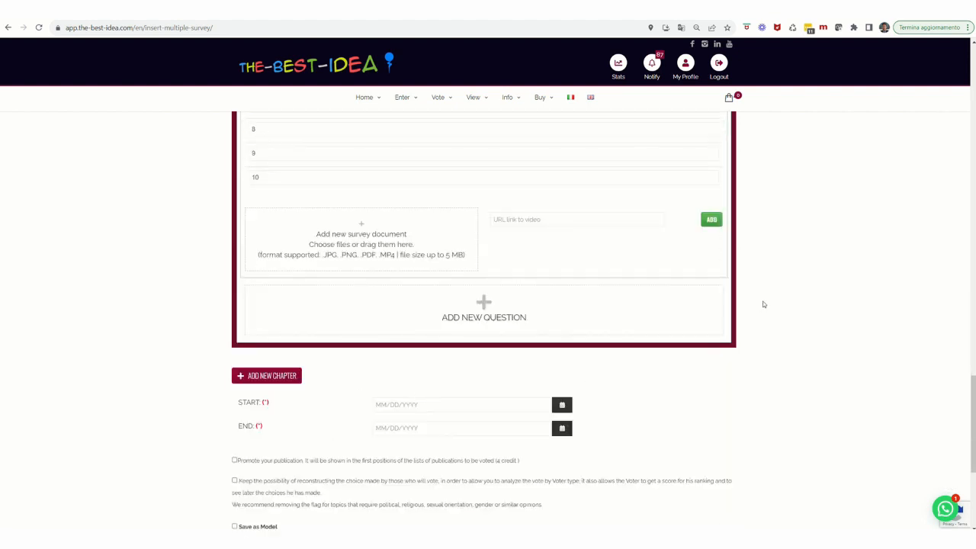
- Collapse both questions of the chapter and move the question titled "second" above the one titled "first"
{"action": "scroll", "coordinate": [762, 301], "scroll_direction": "up", "scroll_amount": 6}
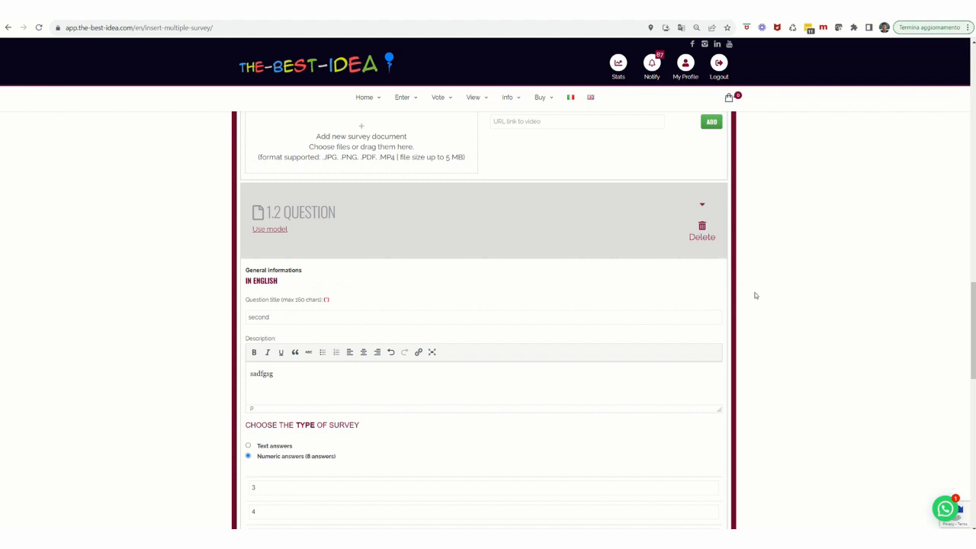
{"action": "left_click", "coordinate": [702, 207]}
{"action": "scroll", "coordinate": [772, 209], "scroll_direction": "up", "scroll_amount": 2}
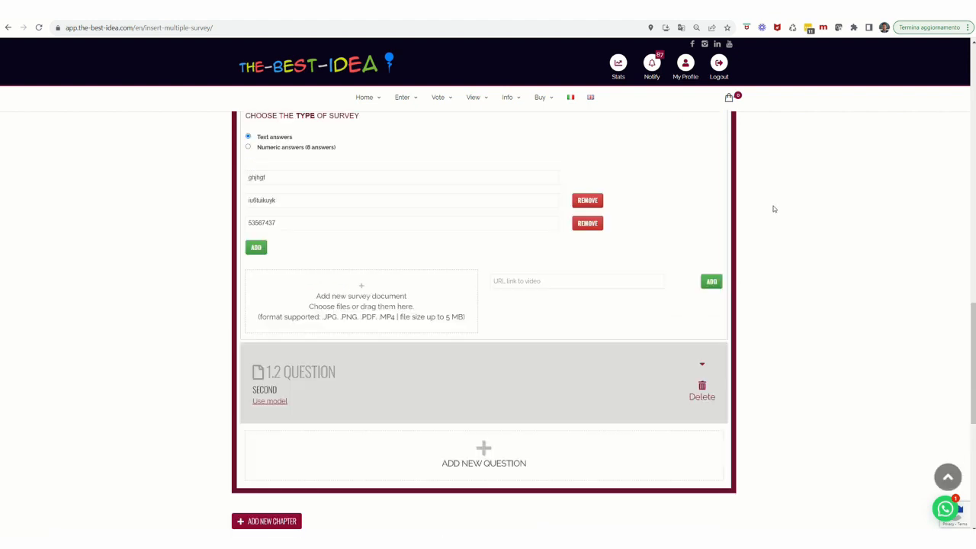
{"action": "scroll", "coordinate": [773, 208], "scroll_direction": "up", "scroll_amount": 4}
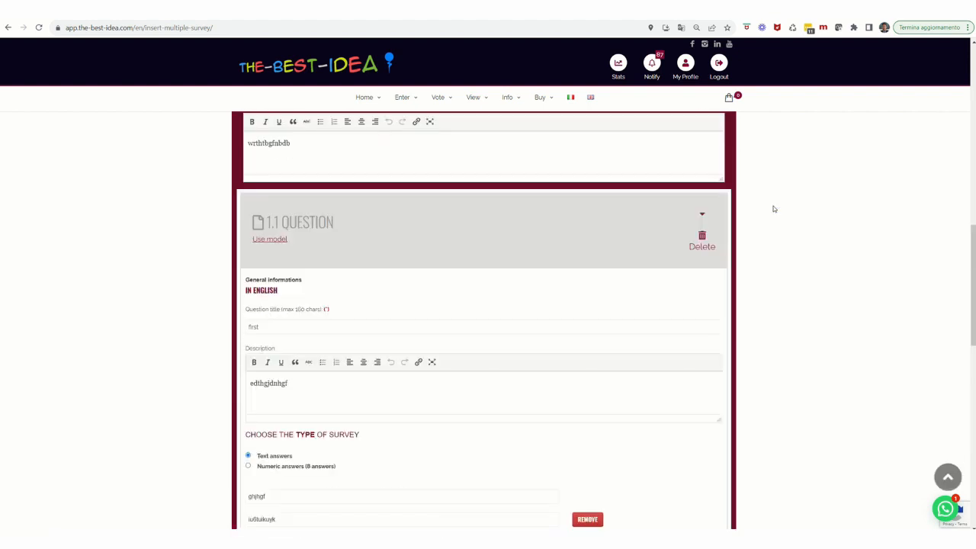
{"action": "left_click", "coordinate": [702, 216]}
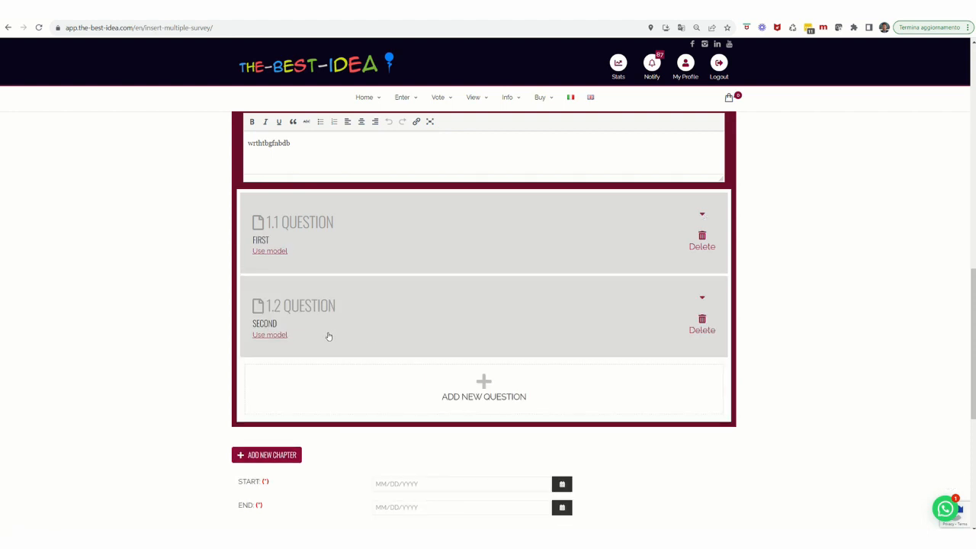
{"action": "left_click_drag", "start_coordinate": [329, 337], "coordinate": [326, 205]}
{"action": "scroll", "coordinate": [802, 416], "scroll_direction": "down", "scroll_amount": 2}
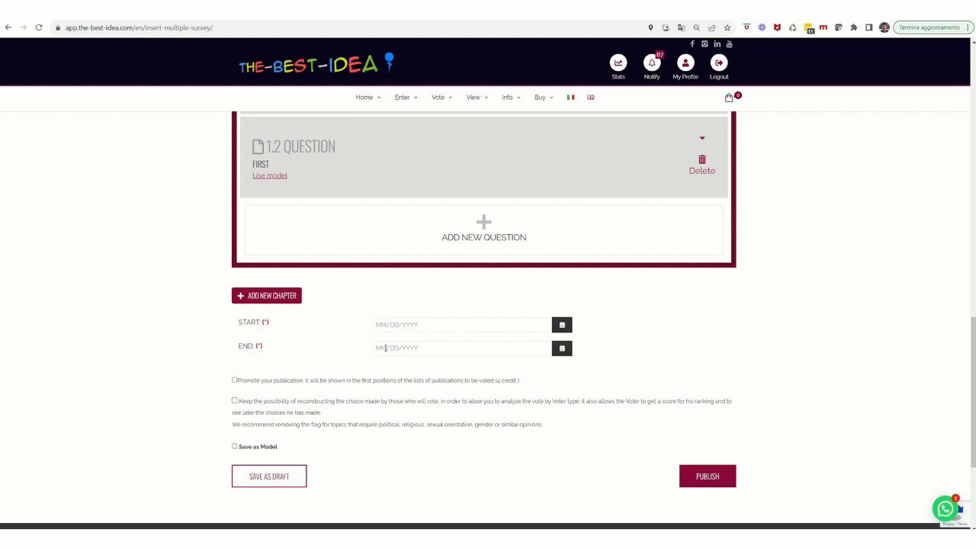
- Set the survey's start date to 19-10-2023 and its end date to 24-10-2023
{"action": "left_click", "coordinate": [446, 326]}
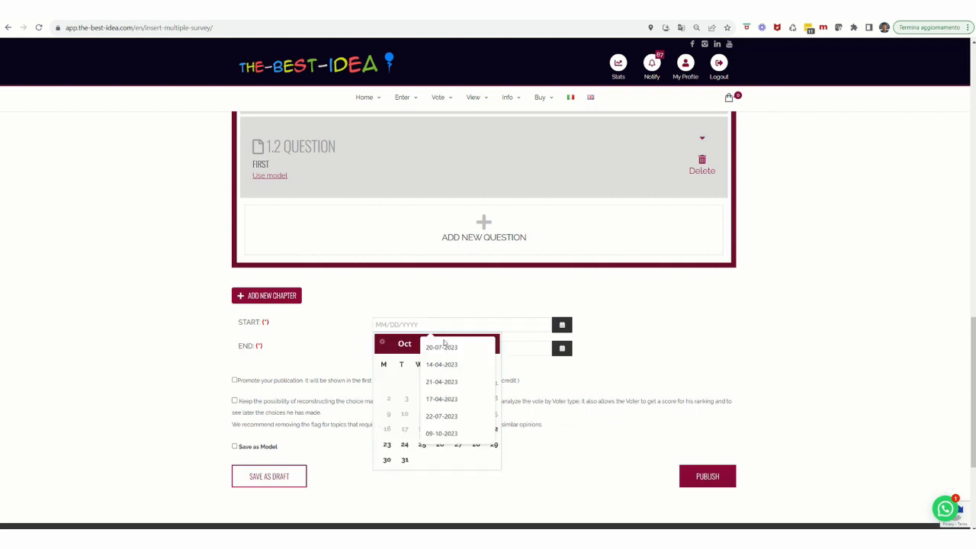
{"action": "left_click", "coordinate": [405, 445]}
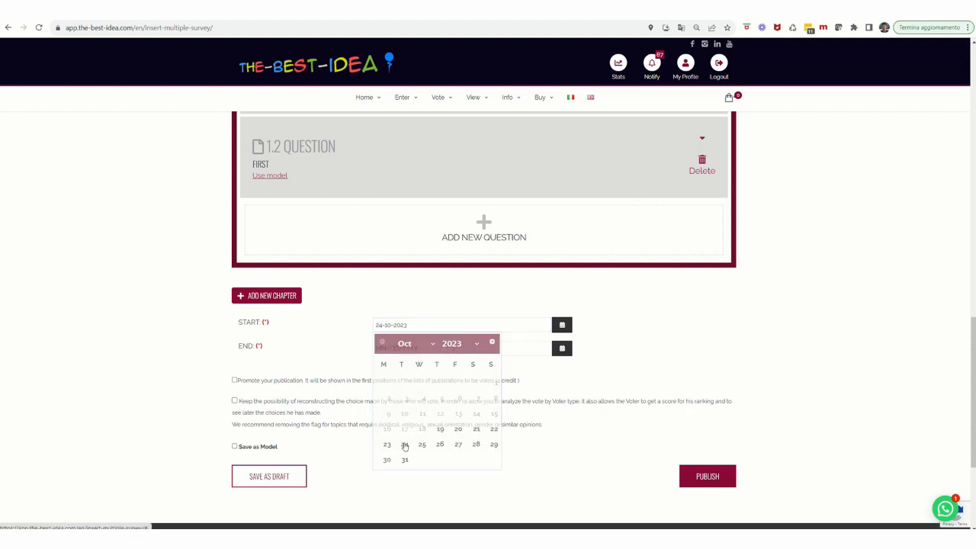
{"action": "left_click", "coordinate": [398, 325]}
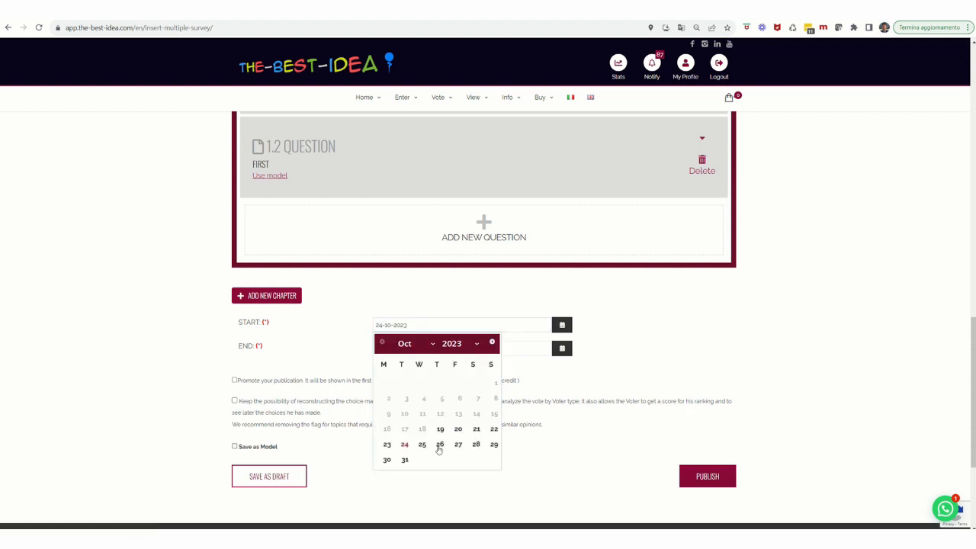
{"action": "left_click", "coordinate": [440, 430]}
{"action": "left_click", "coordinate": [404, 349]}
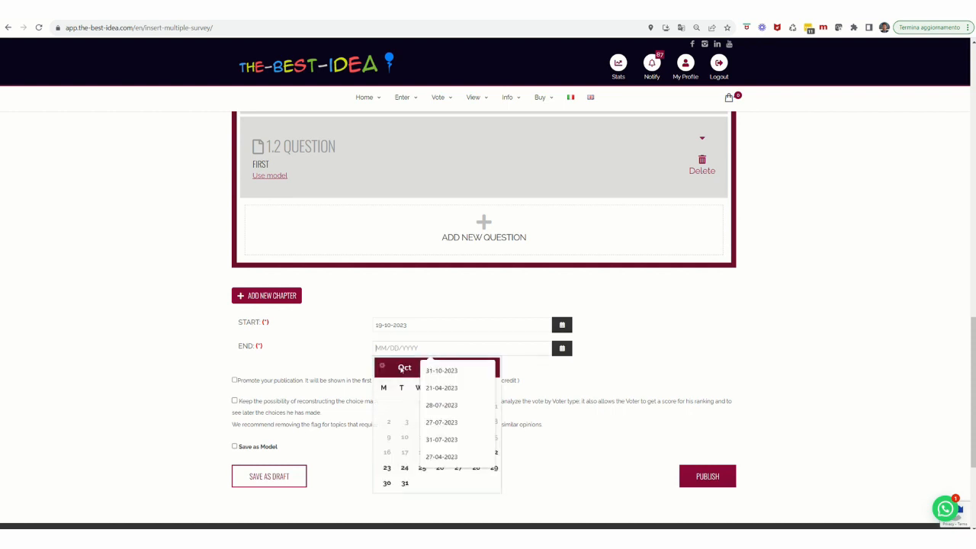
{"action": "left_click", "coordinate": [404, 468]}
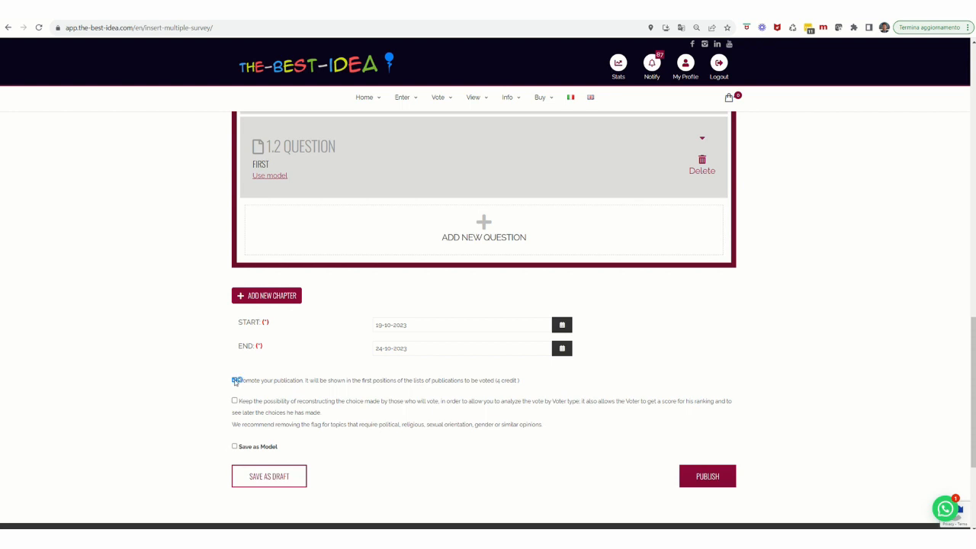
- Leave the publication unpromoted, allow reconstruction of voters' choices, enable Save as Model, and save the survey as a draft
{"action": "left_click", "coordinate": [235, 381]}
{"action": "left_click", "coordinate": [235, 447]}
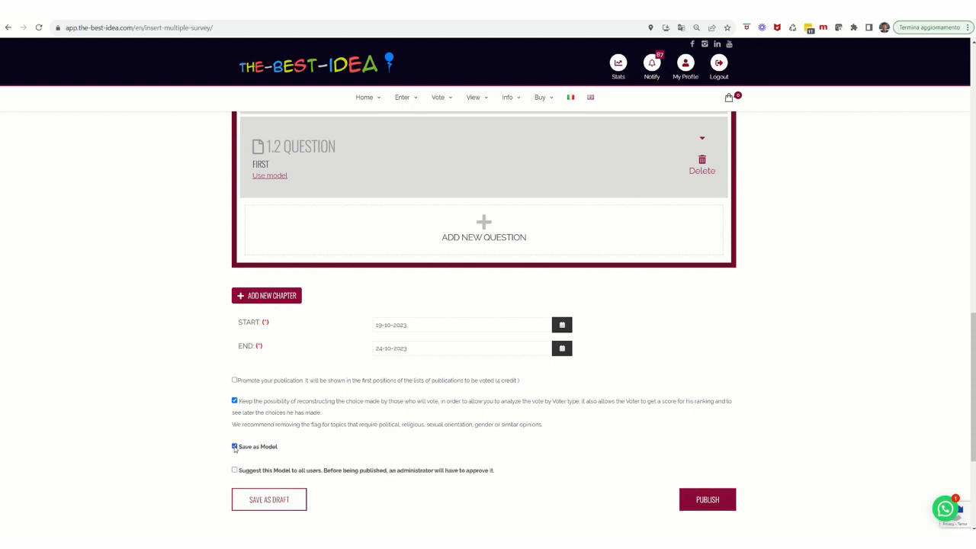
{"action": "scroll", "coordinate": [294, 427], "scroll_direction": "down", "scroll_amount": 2}
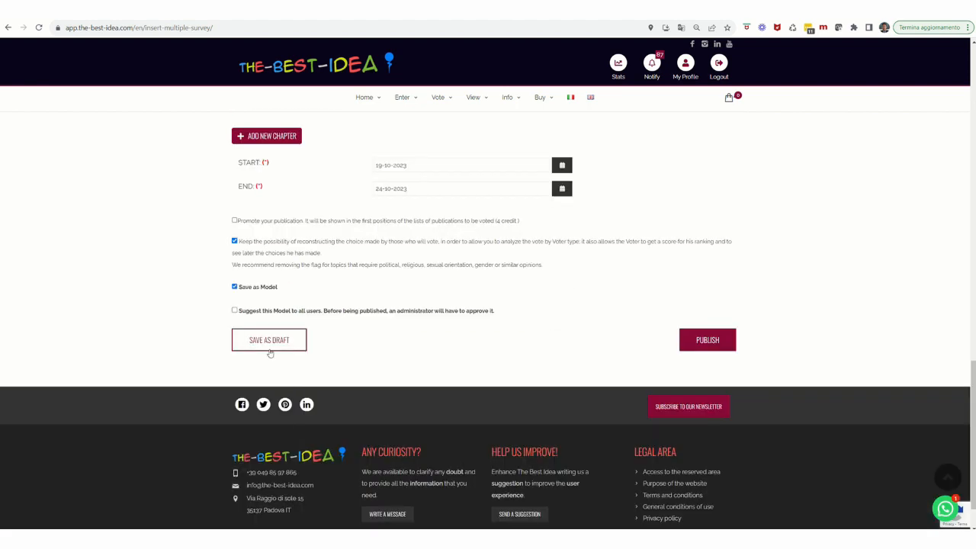
{"action": "left_click", "coordinate": [235, 311]}
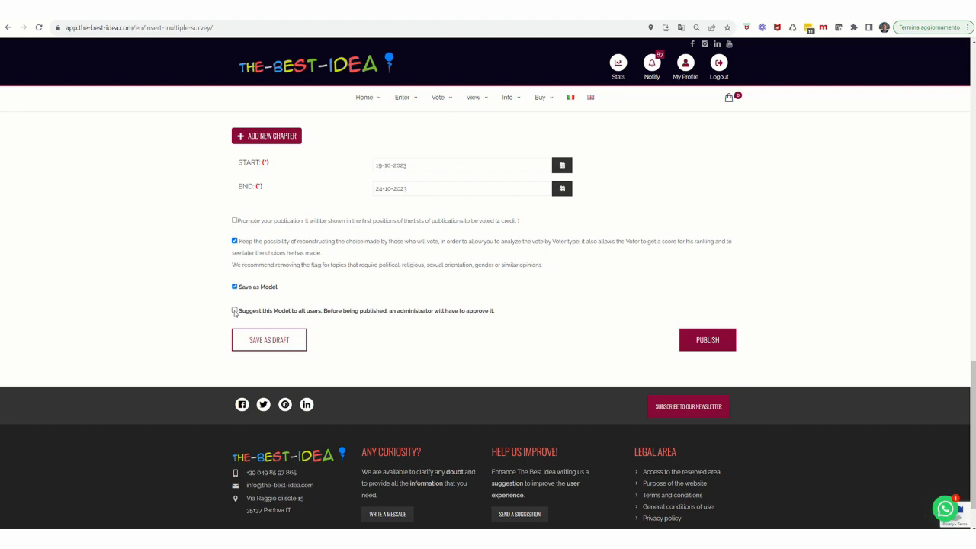
{"action": "left_click", "coordinate": [272, 347]}
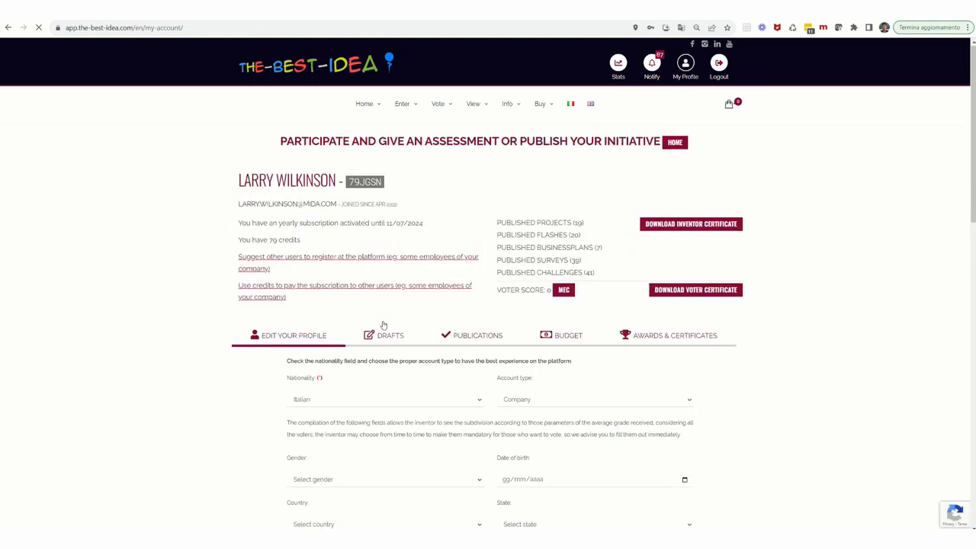
- Reopen the newest "Multiple survey tutorial" draft from the account's survey drafts and publish it
{"action": "left_click", "coordinate": [385, 336]}
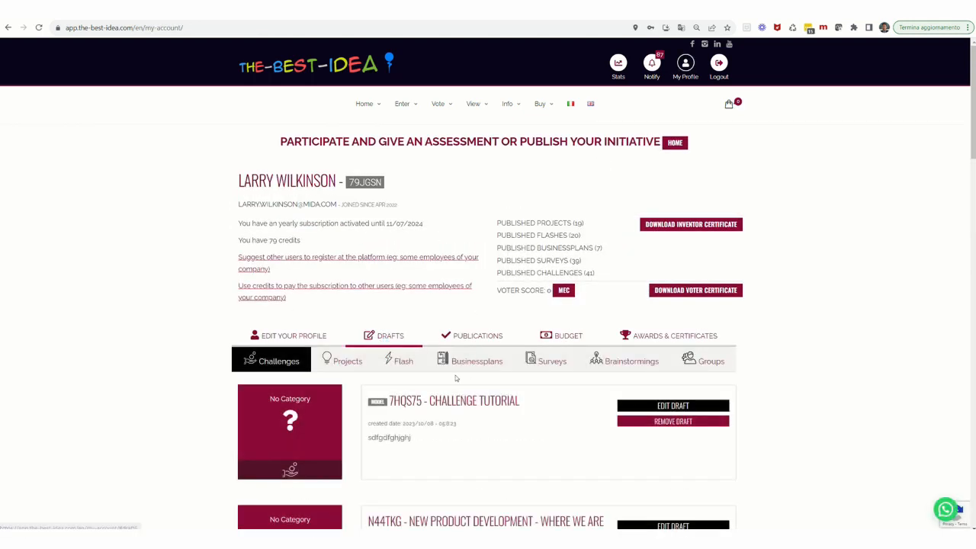
{"action": "left_click", "coordinate": [545, 365]}
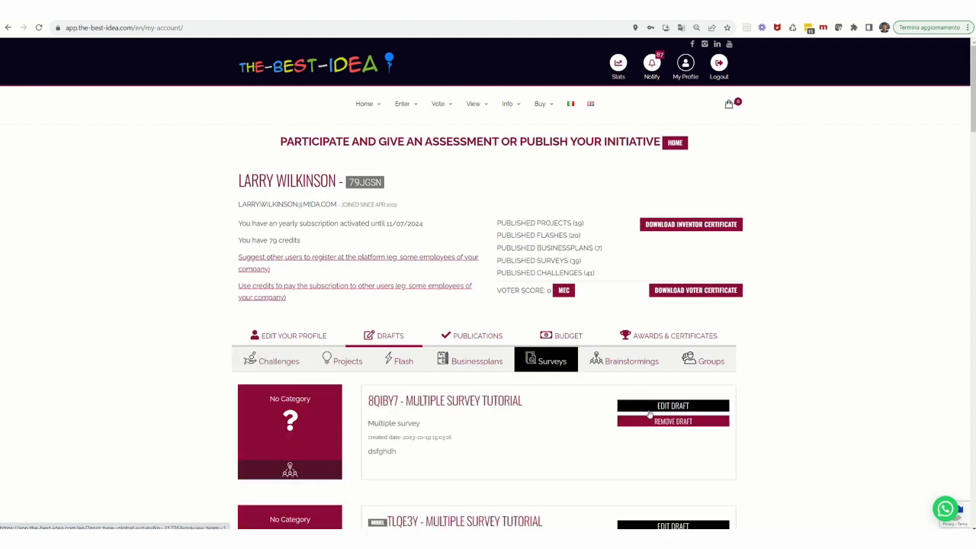
{"action": "left_click", "coordinate": [680, 409]}
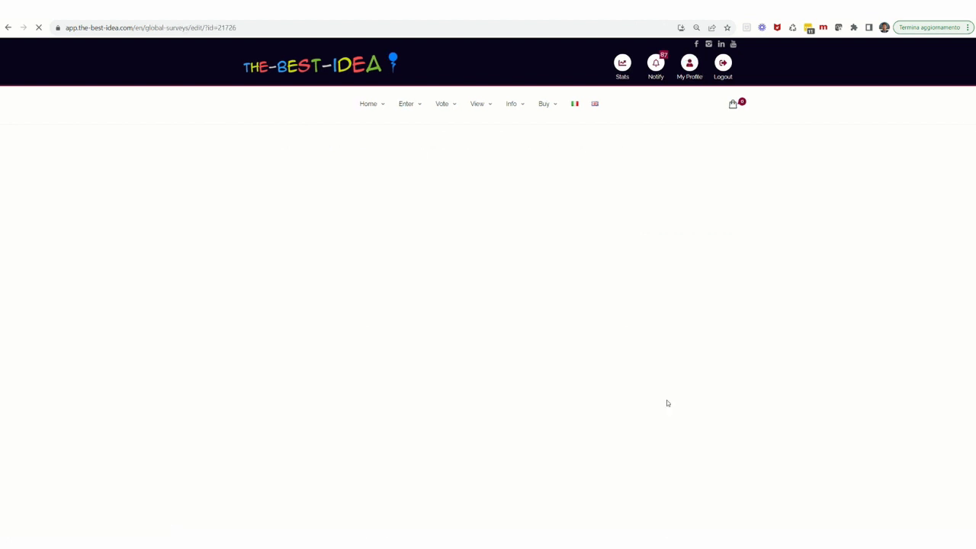
{"action": "scroll", "coordinate": [444, 302], "scroll_direction": "down", "scroll_amount": 4}
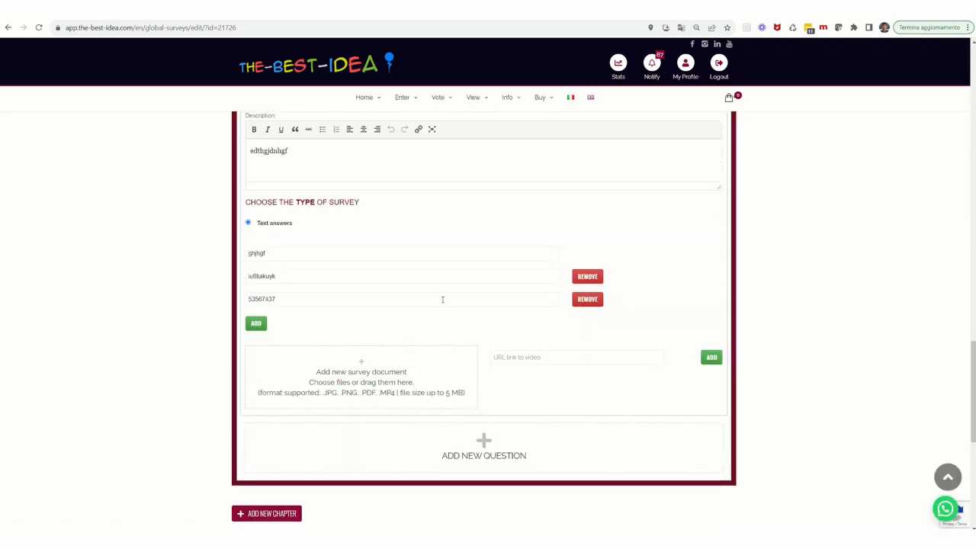
{"action": "scroll", "coordinate": [458, 313], "scroll_direction": "down", "scroll_amount": 4}
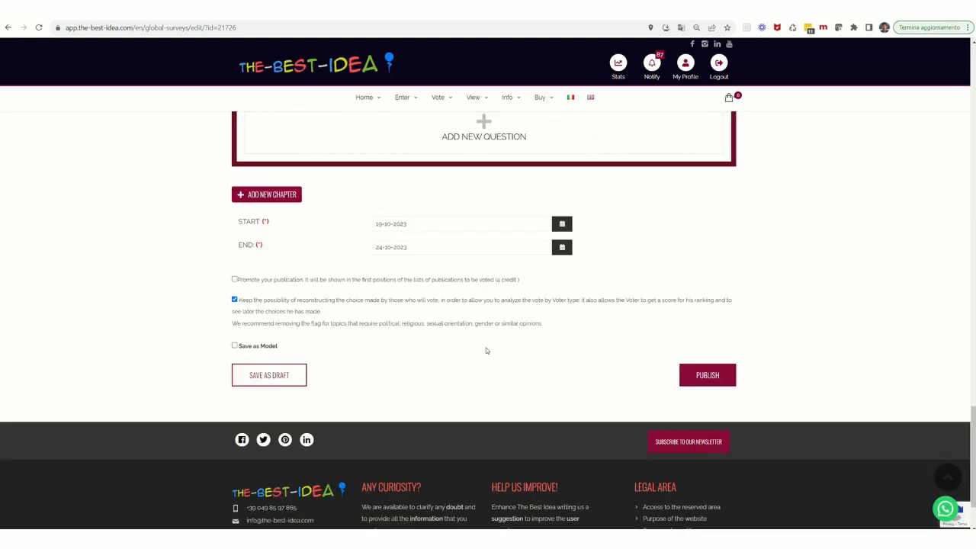
{"action": "left_click", "coordinate": [722, 377]}
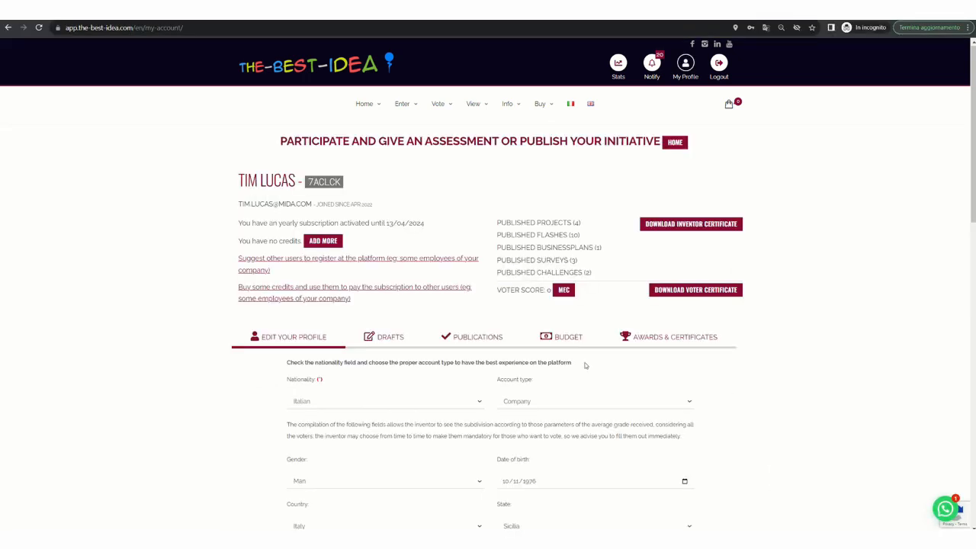
- Switch to the voter's account in the incognito window and open "Multiple survey tutorial" from the operational home page
{"action": "mouse_move", "coordinate": [363, 107]}
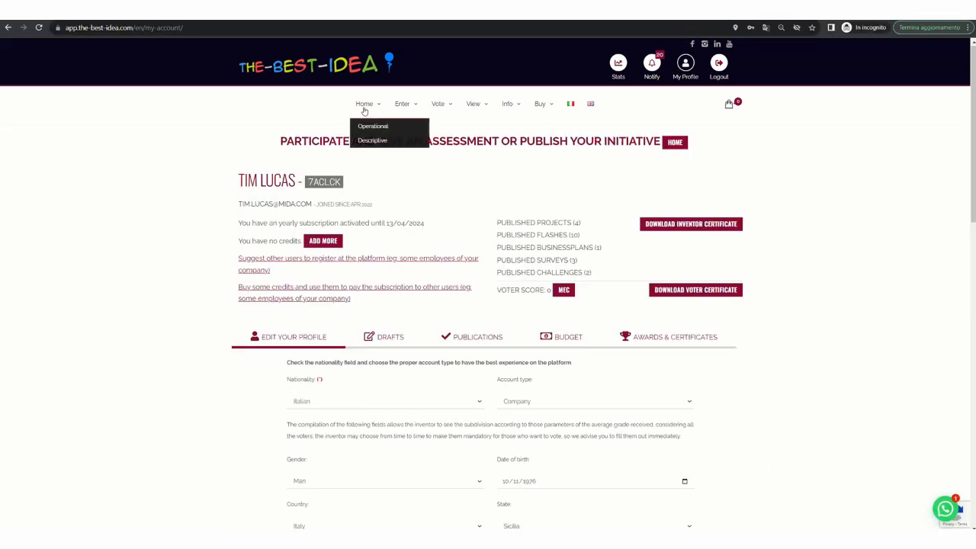
{"action": "left_click", "coordinate": [363, 128]}
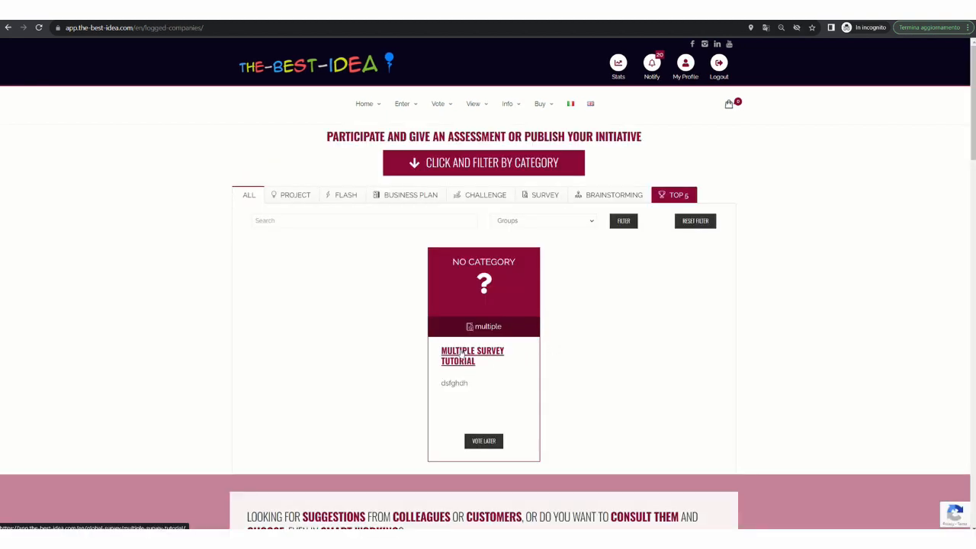
{"action": "left_click", "coordinate": [461, 354]}
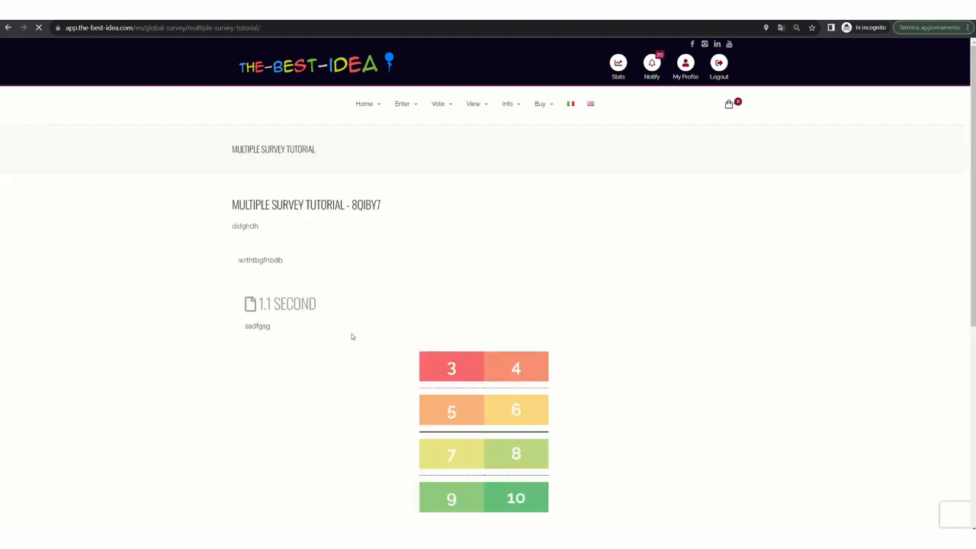
- Answer question 1.1 with 8 and question 1.2 with "iu6tuikuyk", and send the survey vote
{"action": "scroll", "coordinate": [442, 318], "scroll_direction": "down", "scroll_amount": 2}
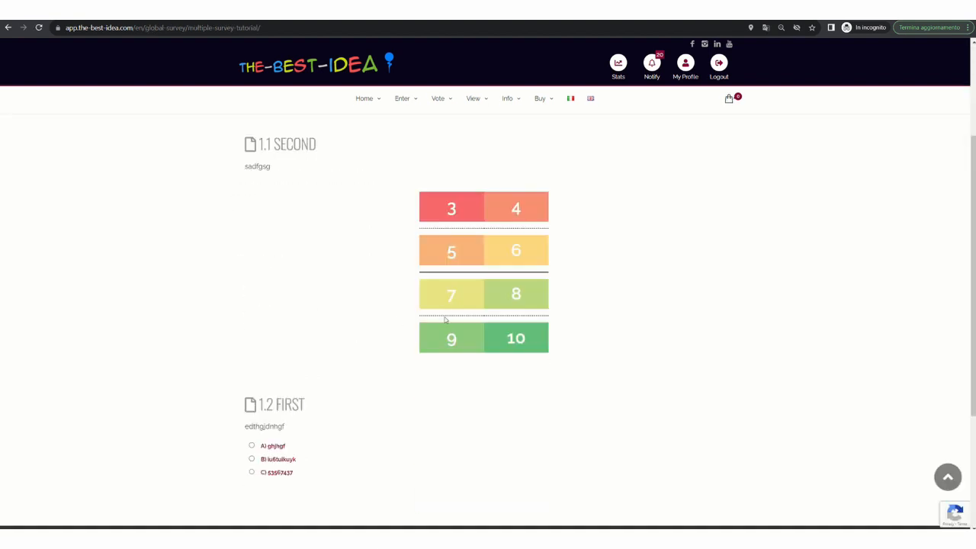
{"action": "left_click", "coordinate": [510, 297]}
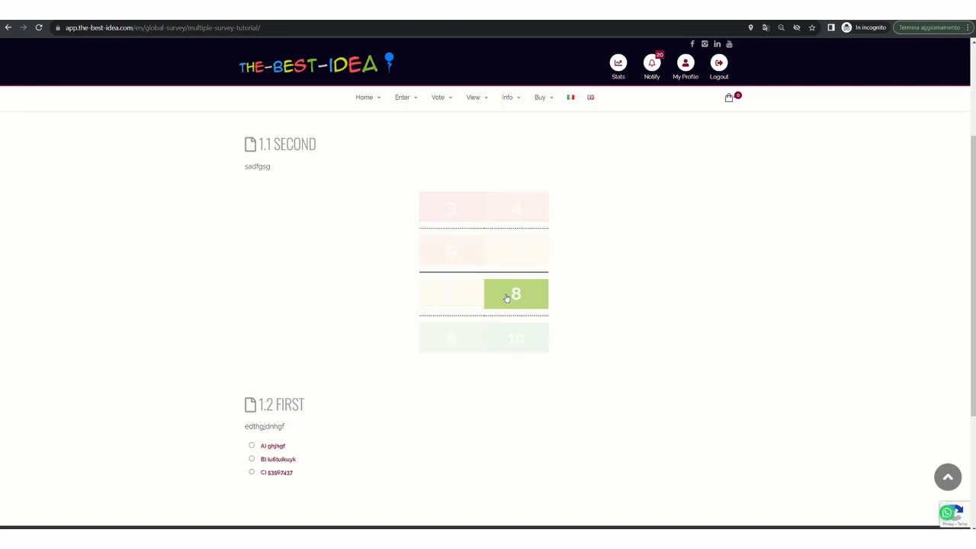
{"action": "left_click", "coordinate": [252, 460]}
{"action": "scroll", "coordinate": [534, 404], "scroll_direction": "down", "scroll_amount": 2}
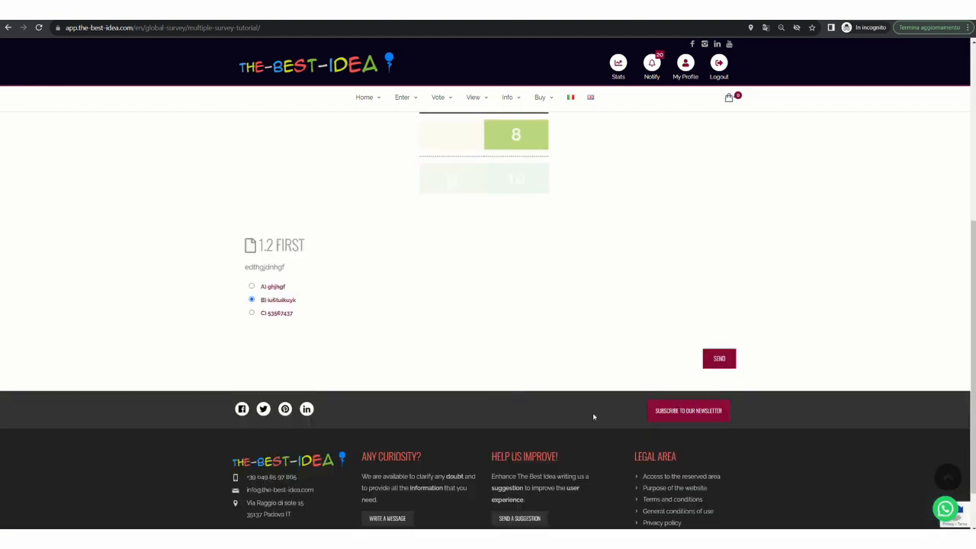
{"action": "left_click", "coordinate": [719, 359]}
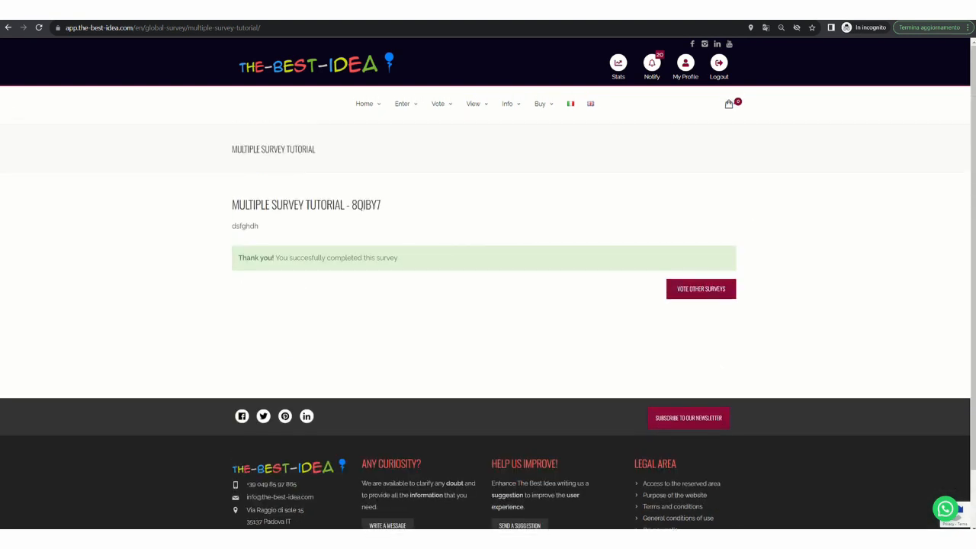
- Switch back to the author's browser window and stop the voting on "Multiple survey tutorial" among the account's published surveys
{"action": "mouse_move", "coordinate": [714, 538]}
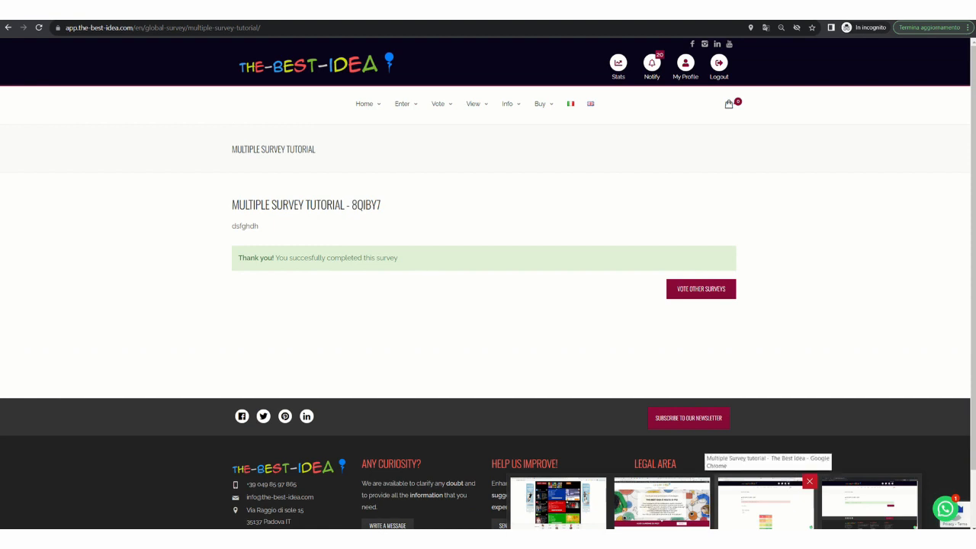
{"action": "left_click", "coordinate": [765, 503]}
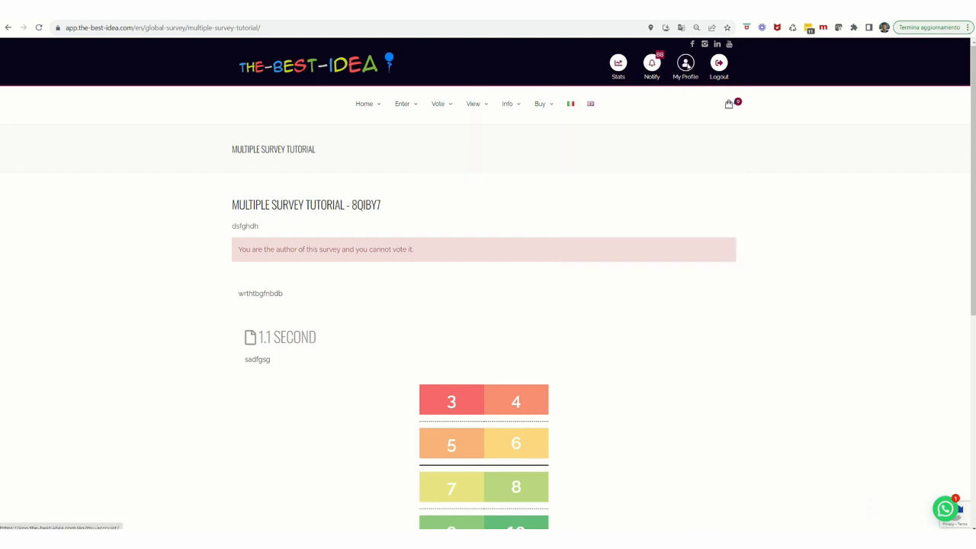
{"action": "left_click", "coordinate": [686, 66]}
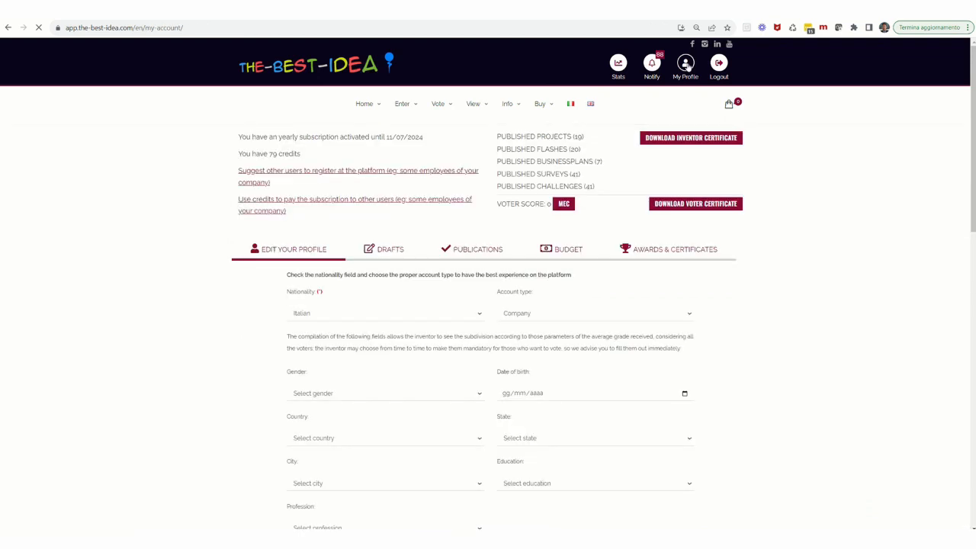
{"action": "left_click", "coordinate": [461, 336]}
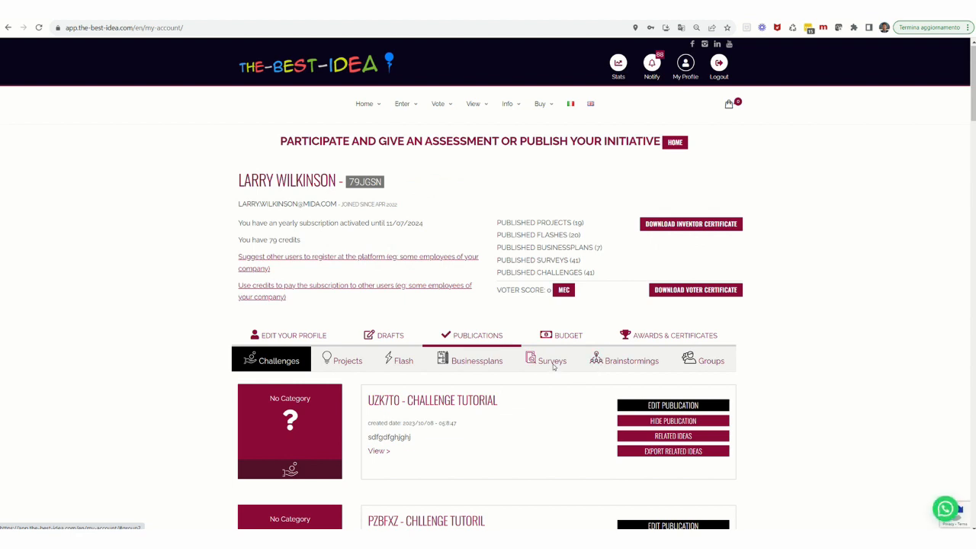
{"action": "left_click", "coordinate": [552, 363]}
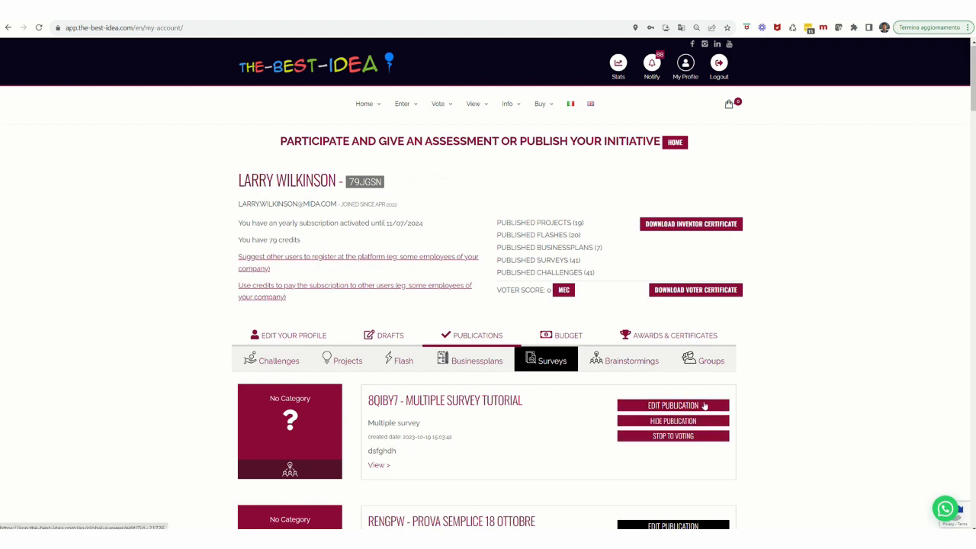
{"action": "left_click", "coordinate": [674, 437]}
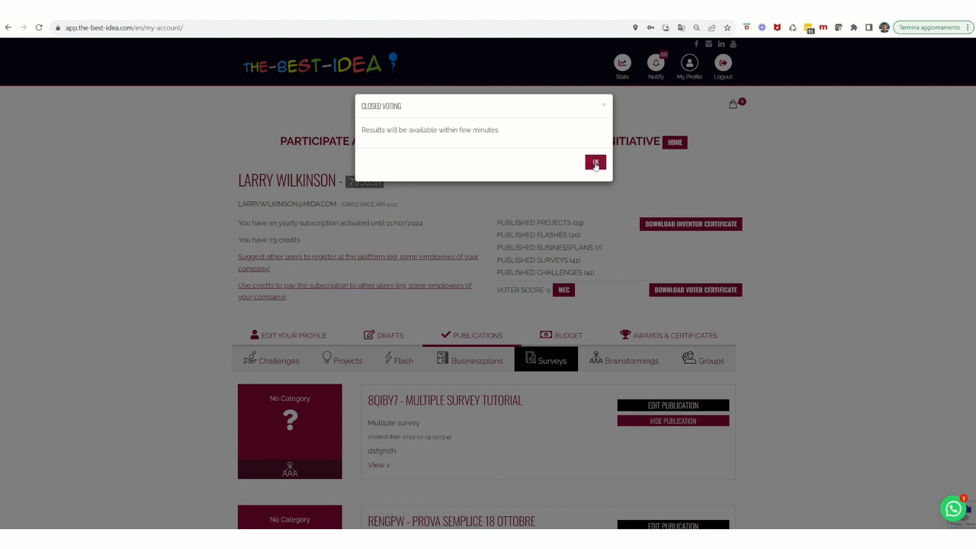
{"action": "left_click", "coordinate": [595, 165]}
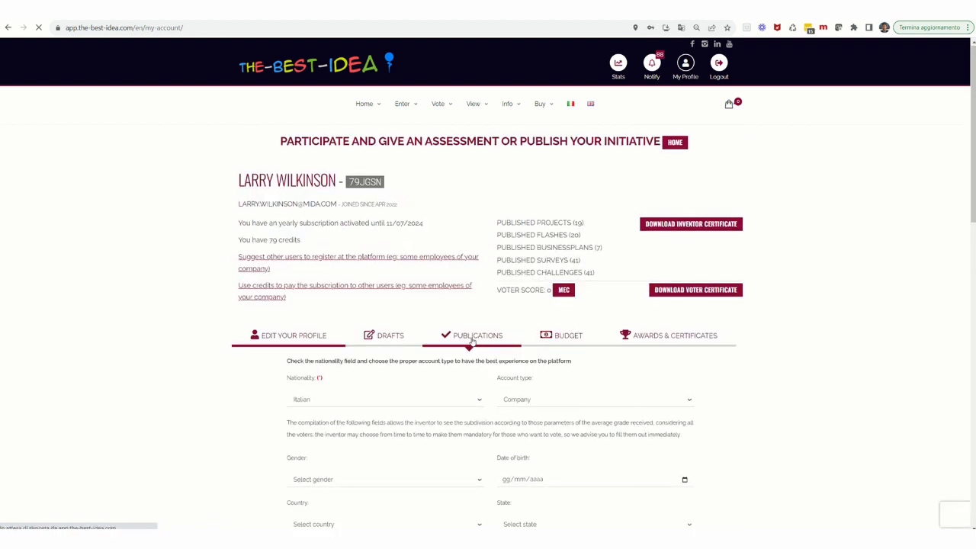
- Return to the account's published surveys and examine the options offered for the closed "Multiple survey tutorial"
{"action": "left_click", "coordinate": [472, 342]}
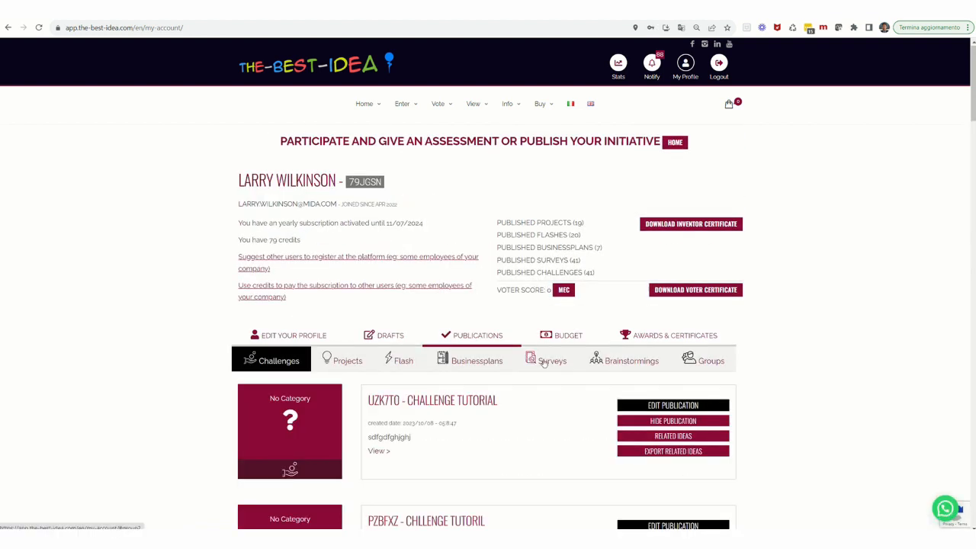
{"action": "left_click", "coordinate": [544, 363]}
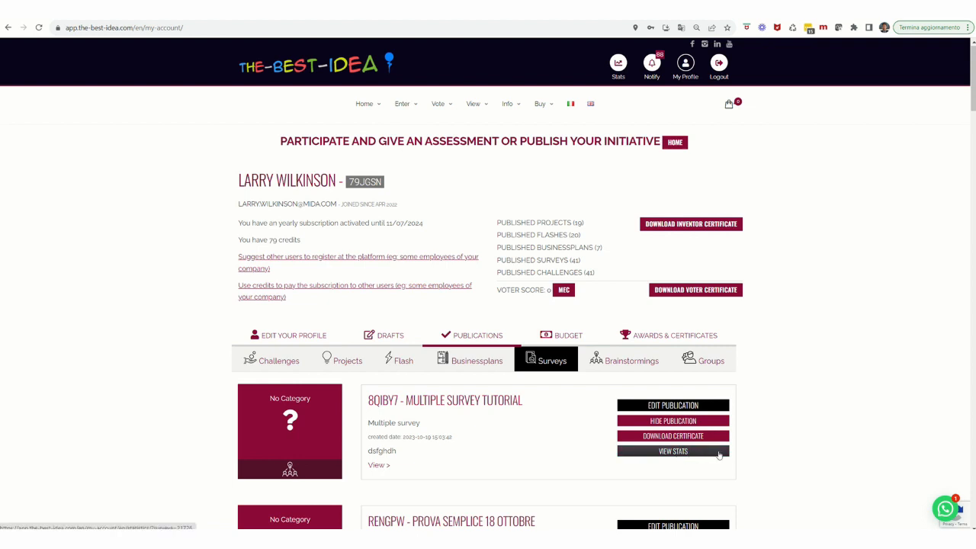
{"action": "mouse_move", "coordinate": [474, 22]}
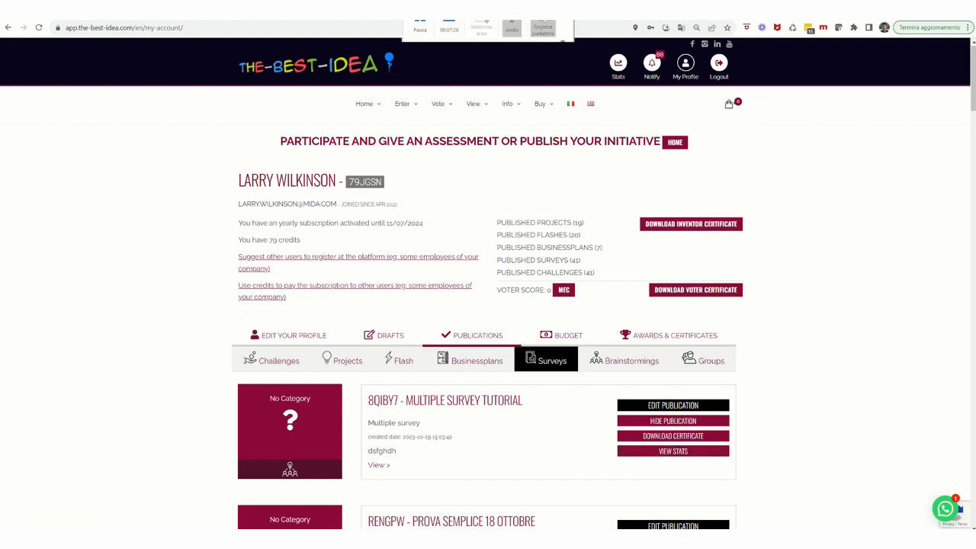